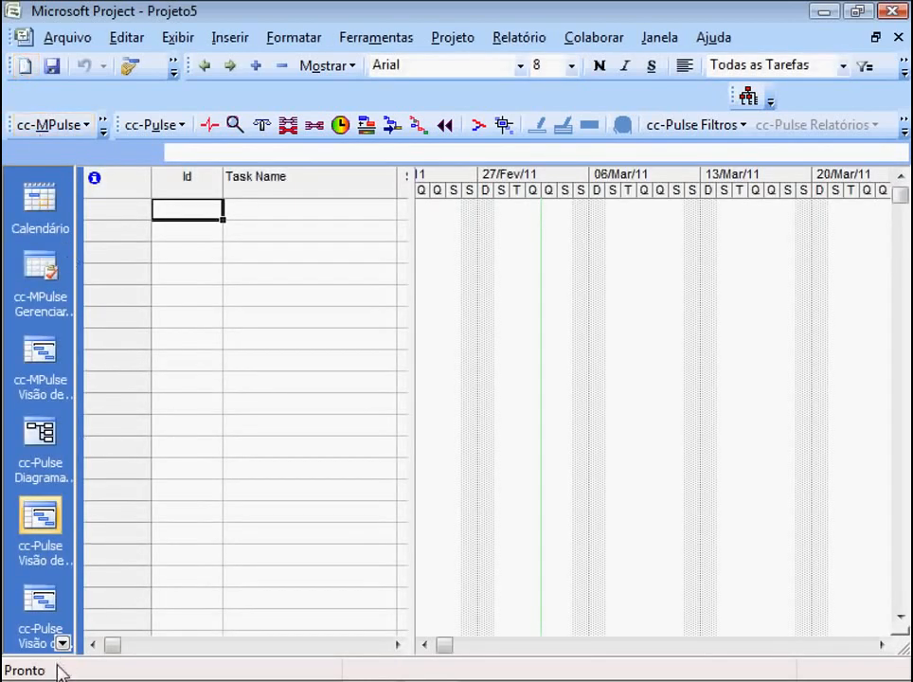
- Switch the project to the Gráfico de Gantt view
click(61, 643)
click(62, 643)
click(61, 643)
click(62, 643)
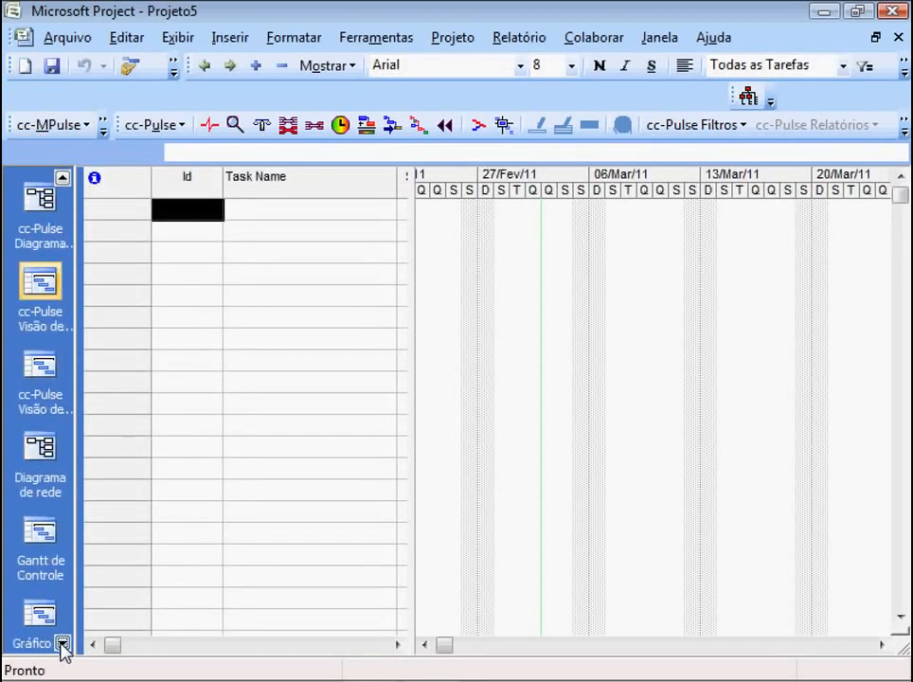
click(62, 643)
click(42, 556)
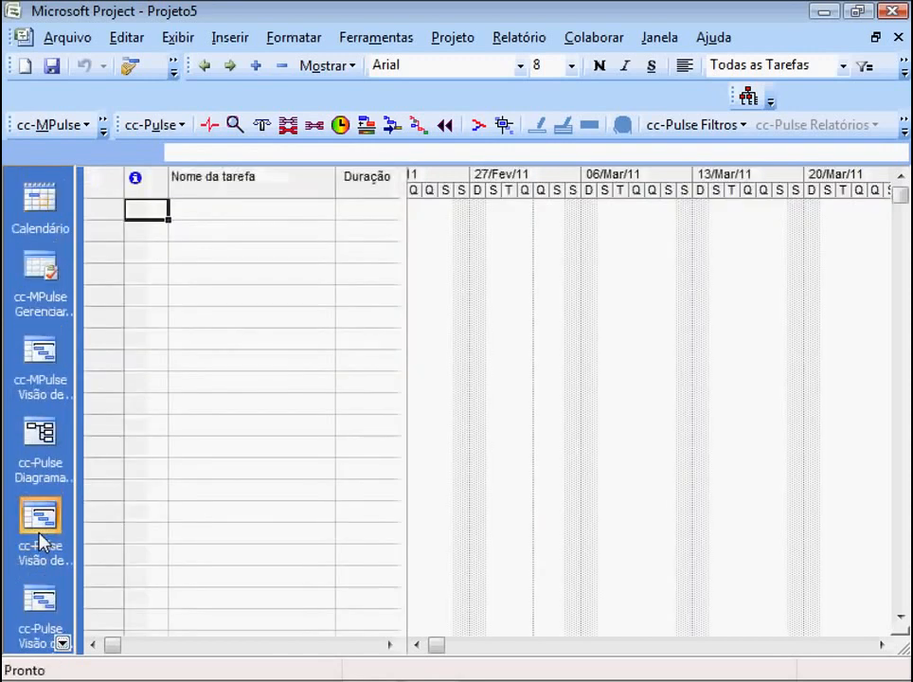
- Add a task named "Construir muro" in the first row of the task table
click(246, 211)
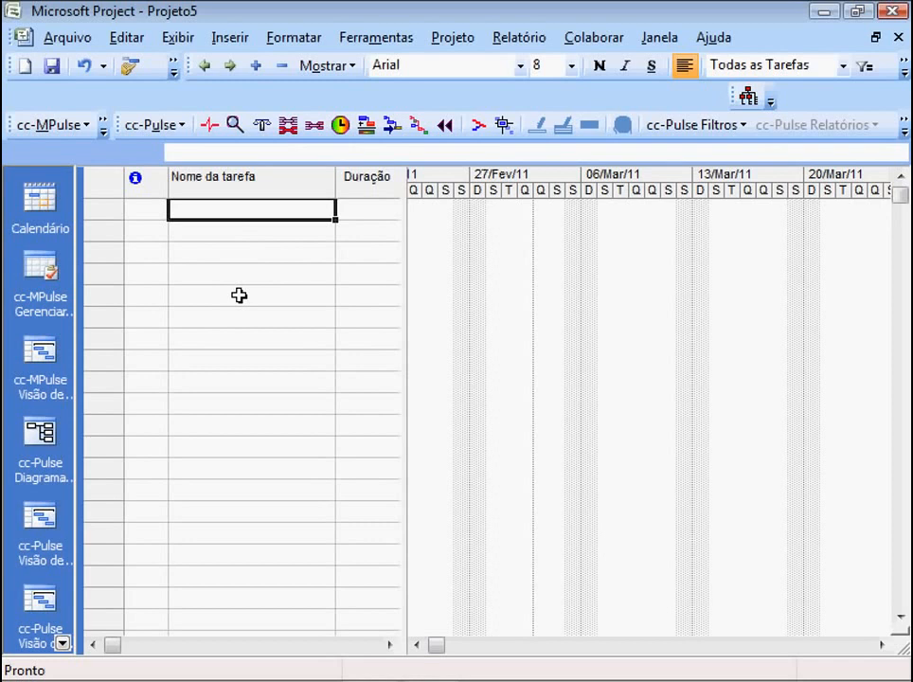
text(Construi)
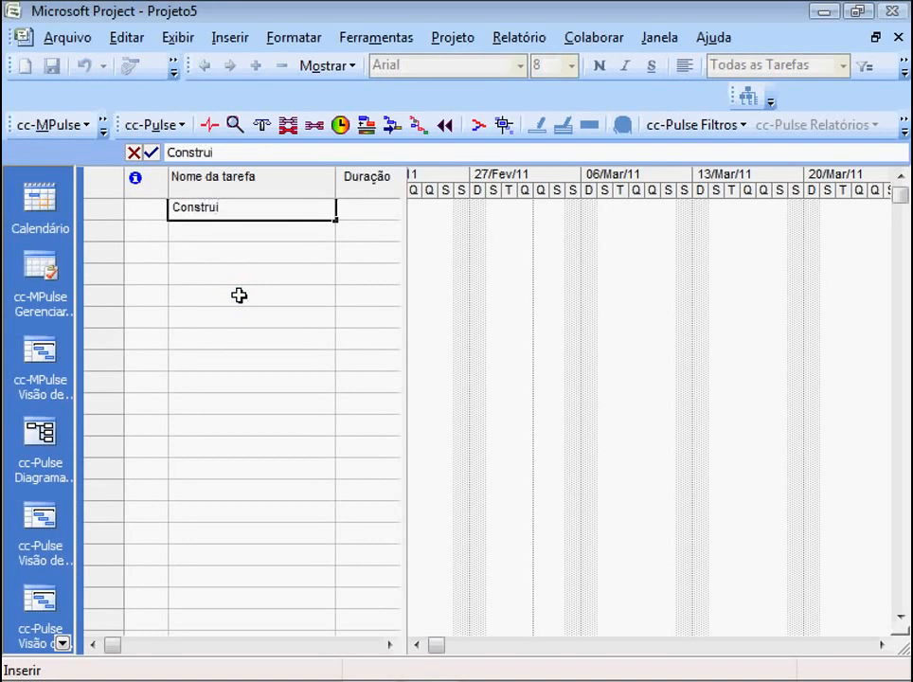
text(r muro)
key(Return)
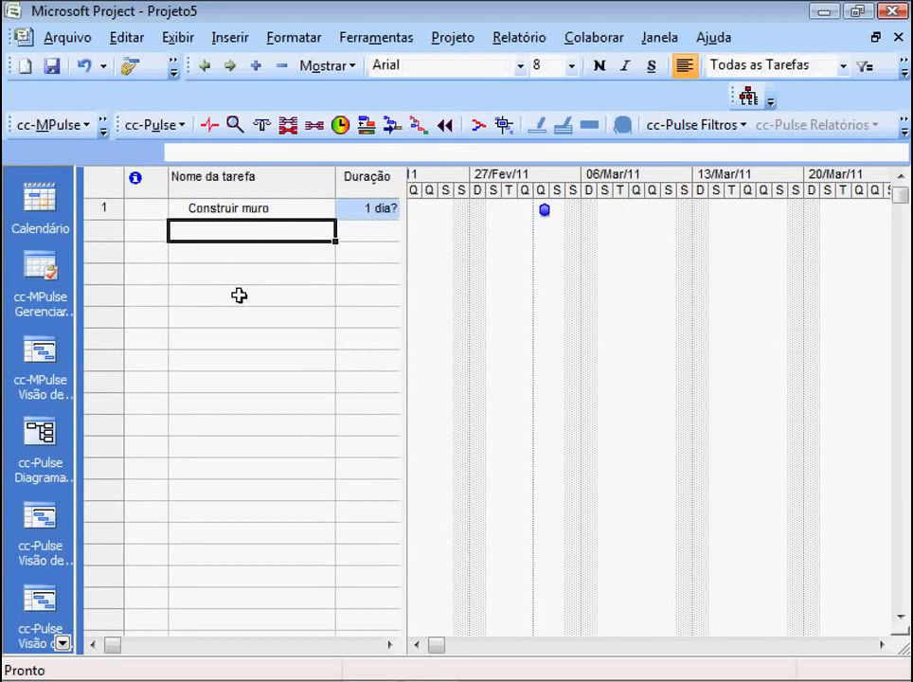
- Set the duration of the task Construir muro to 10 days
key(Up)
key(Tab)
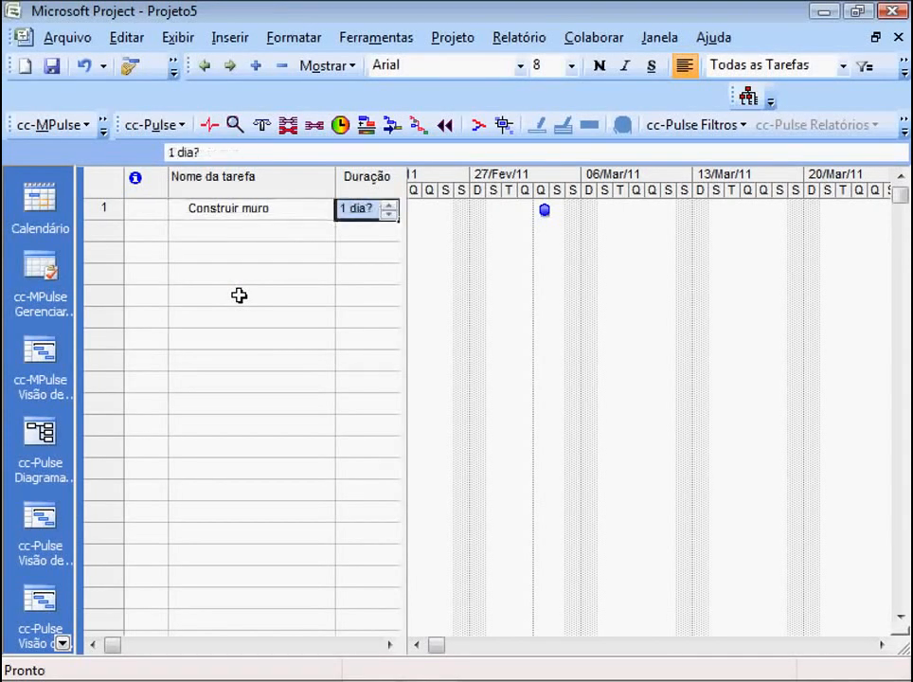
text(1)
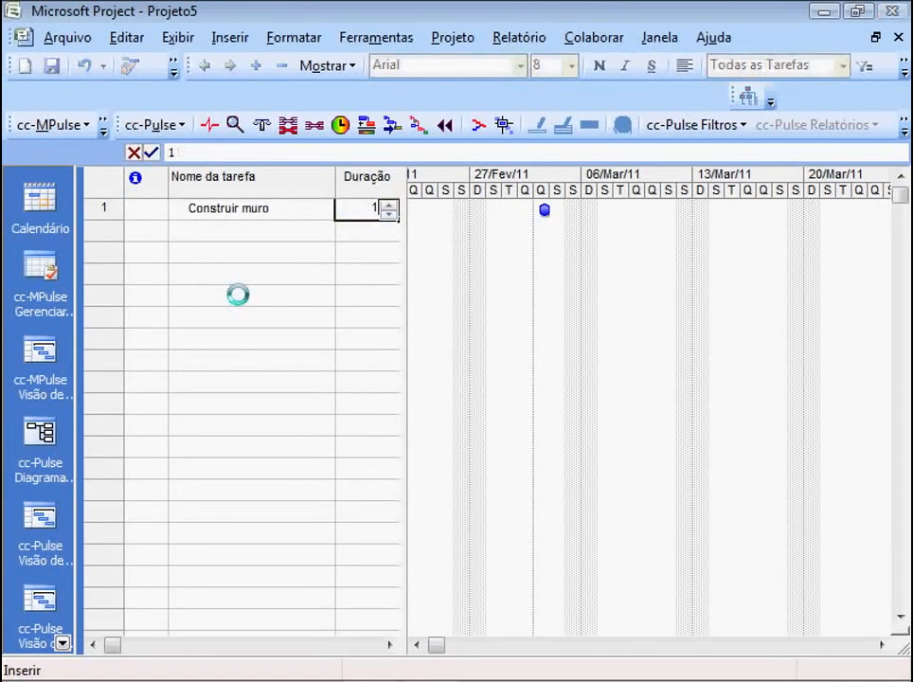
text(10)
key(Return)
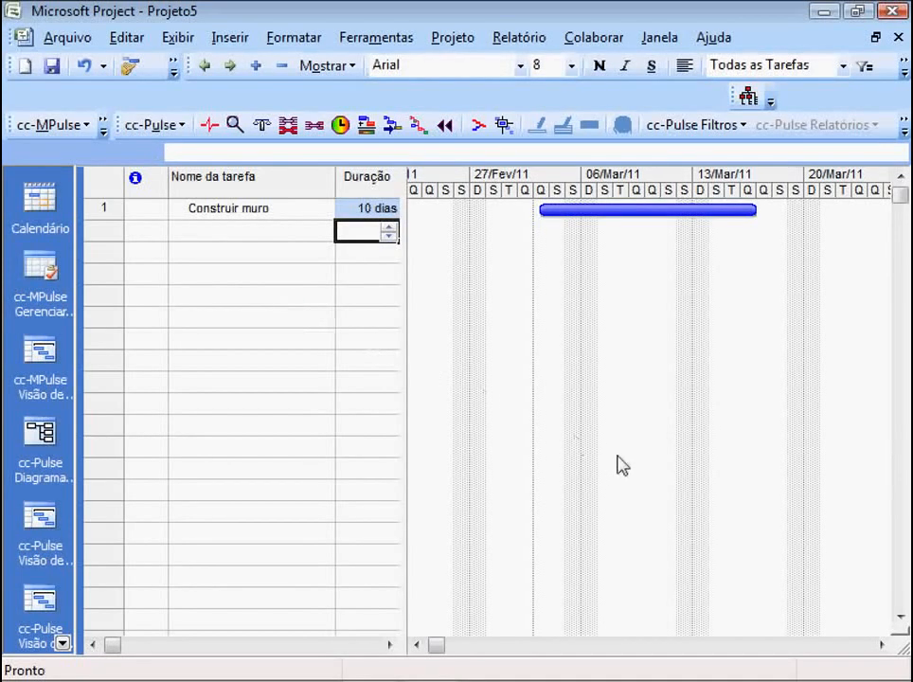
- Split the Gantt view to show the task form and assign a resource to Construir muro by entering the person's first name
drag(901, 640, 833, 422)
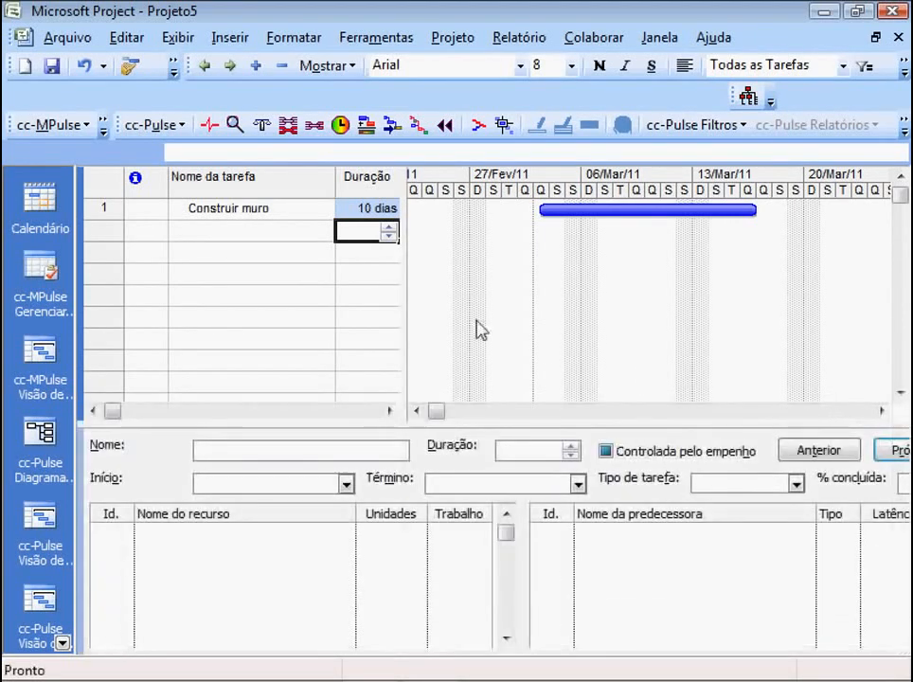
click(240, 211)
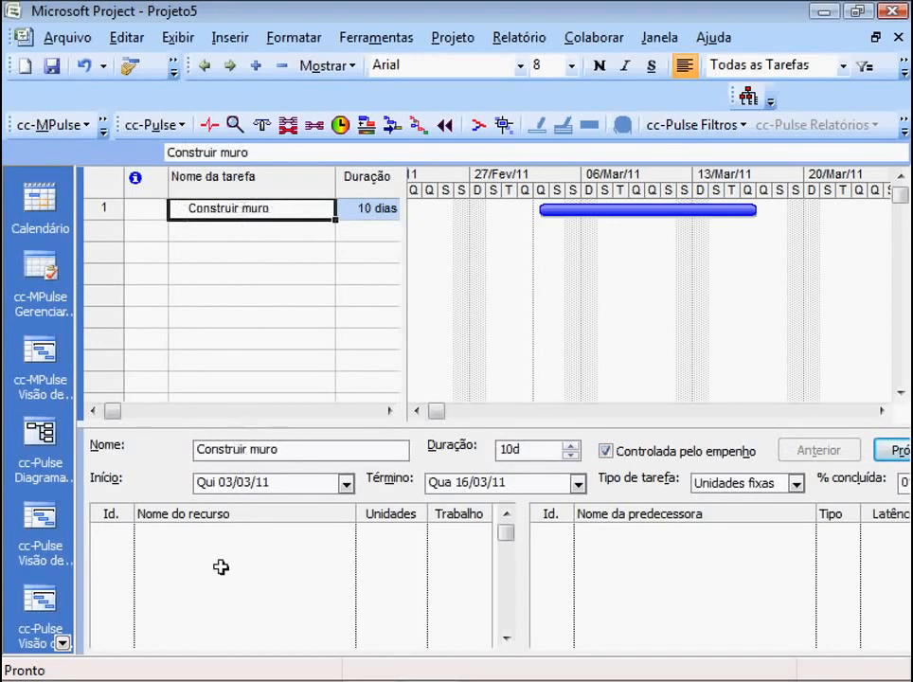
click(218, 530)
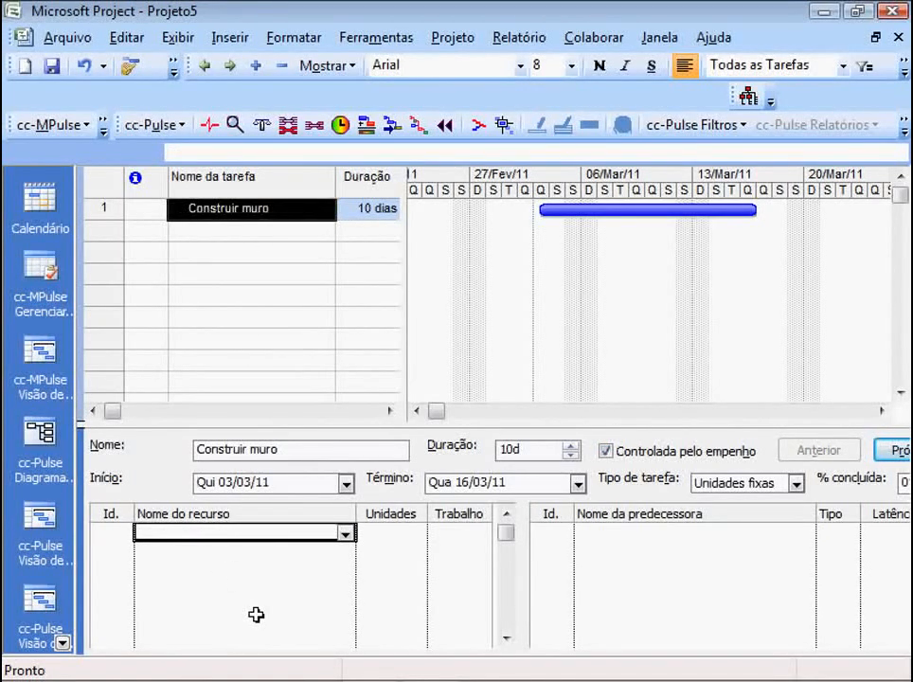
text(Pedro)
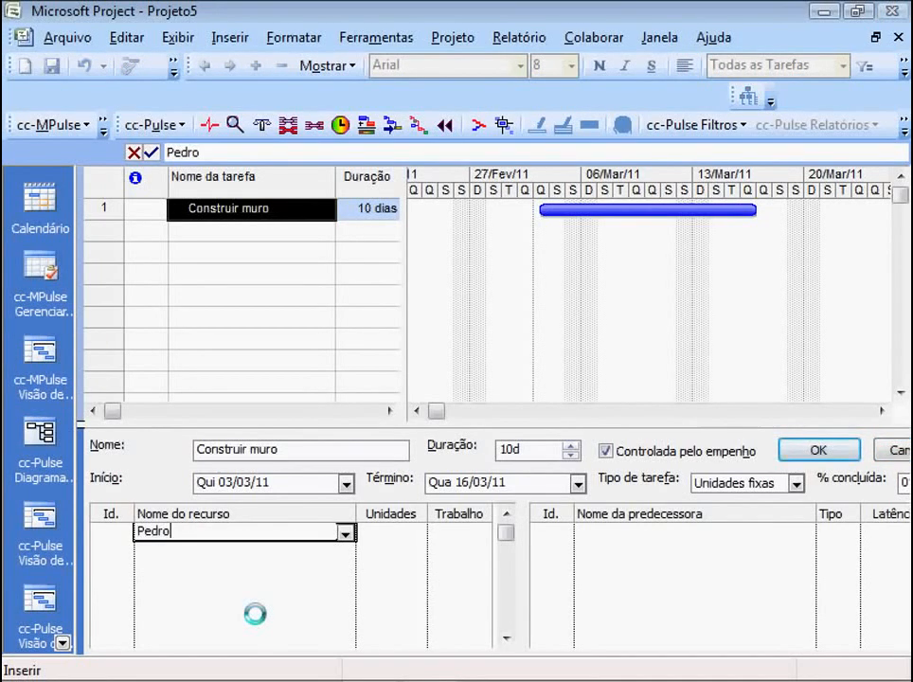
key(Return)
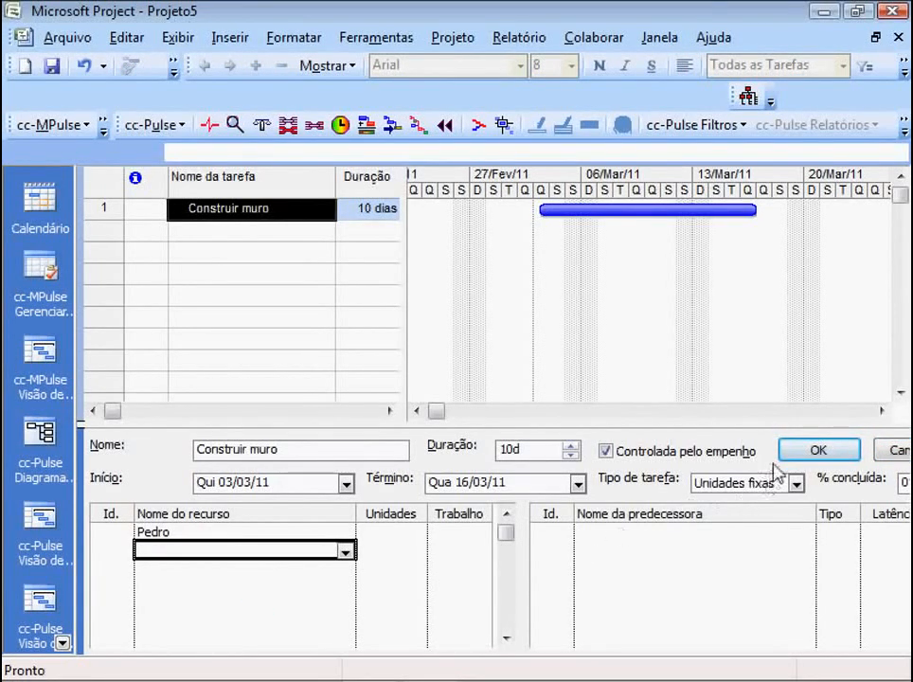
click(797, 450)
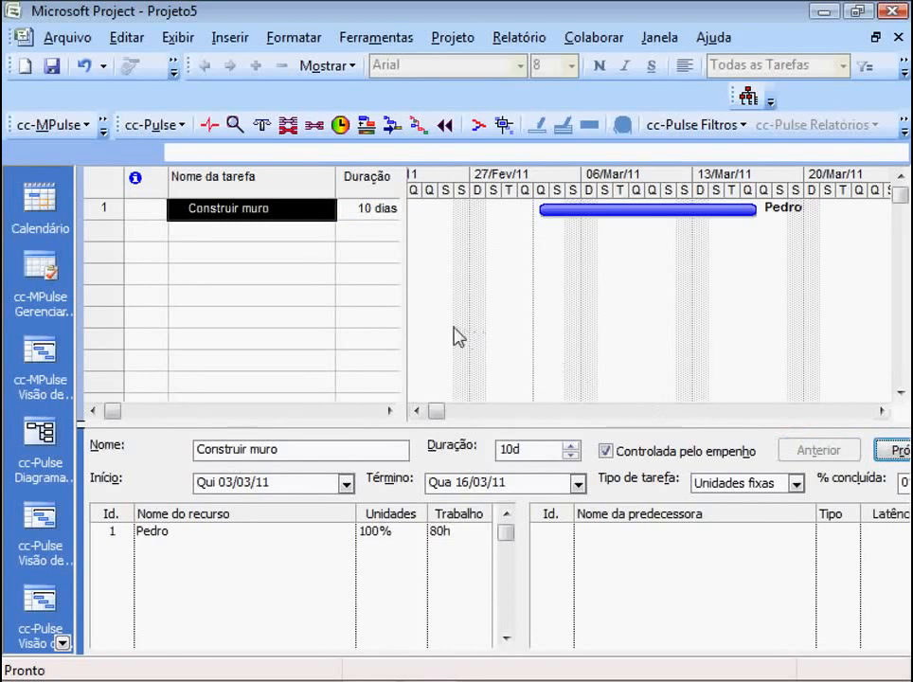
- Review the duration, assigned resource, units and work of the task Construir muro
click(259, 209)
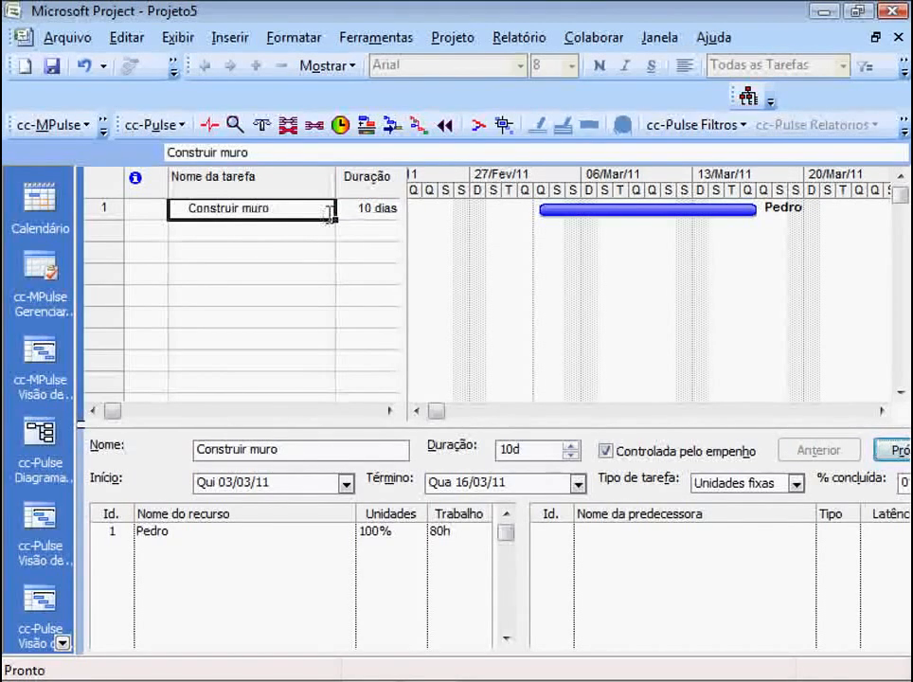
click(357, 209)
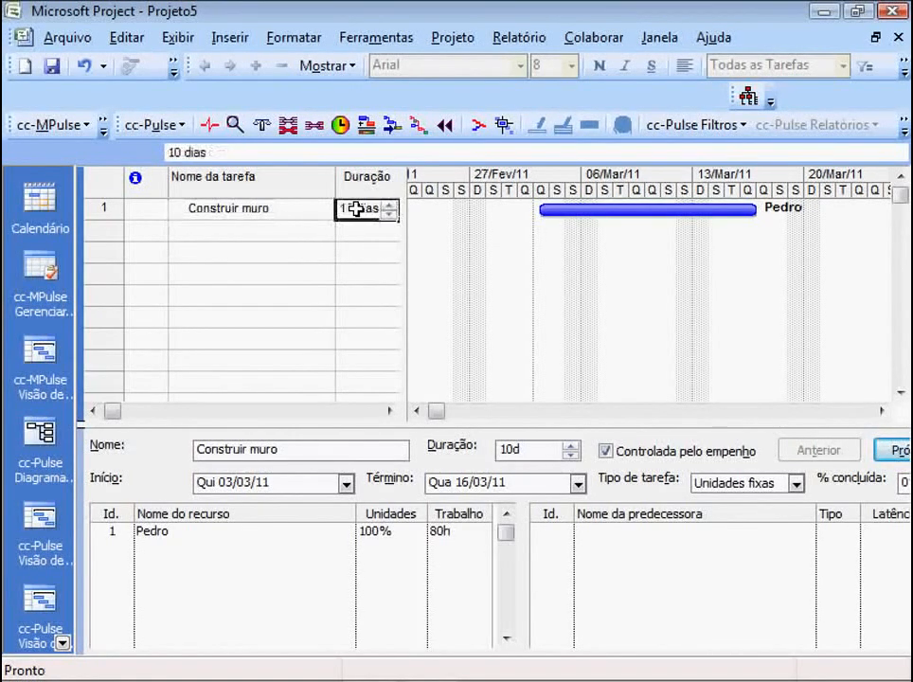
click(211, 536)
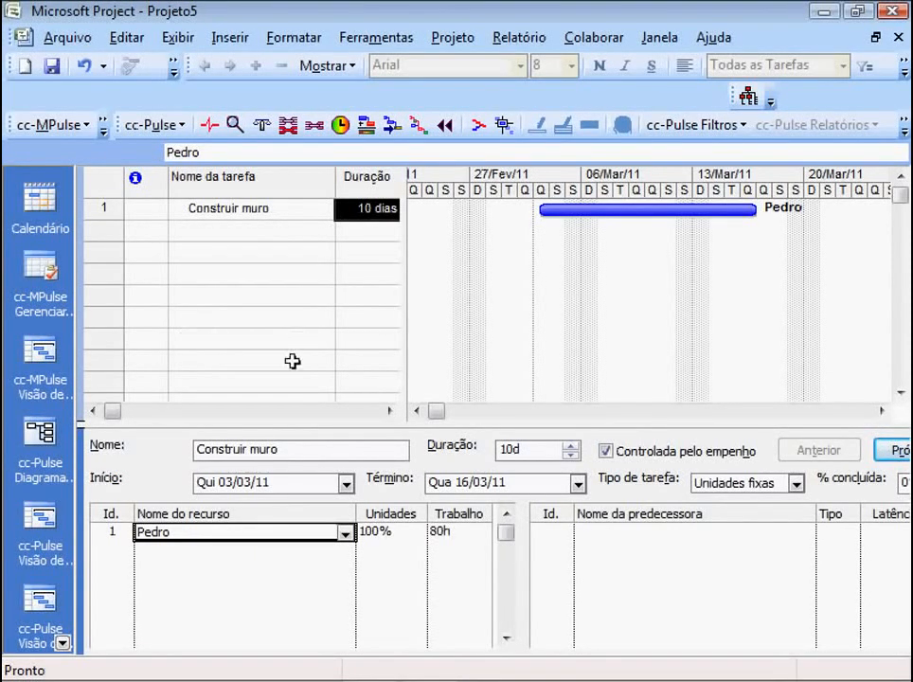
click(370, 532)
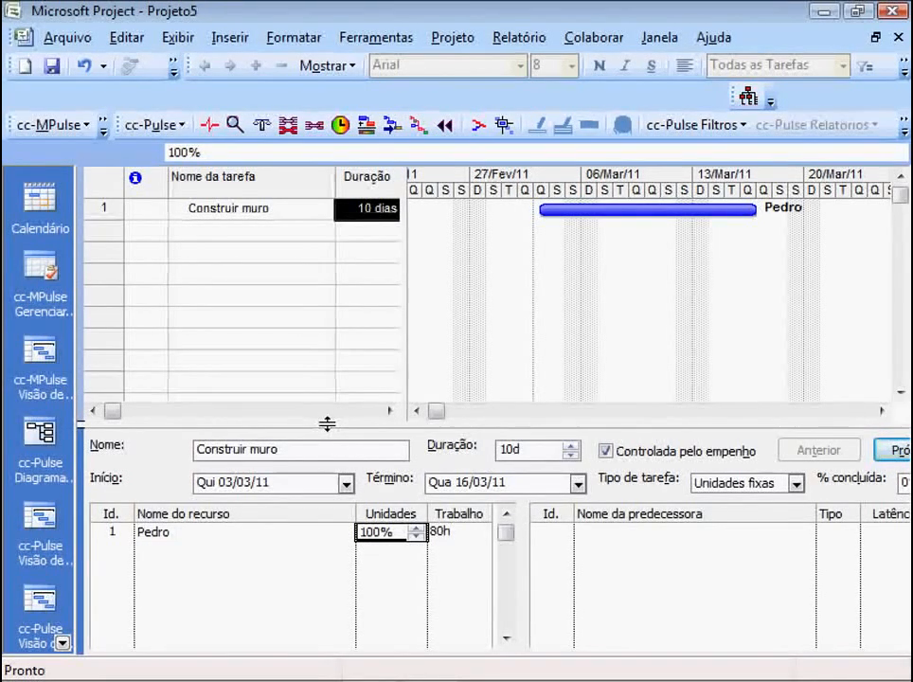
click(520, 447)
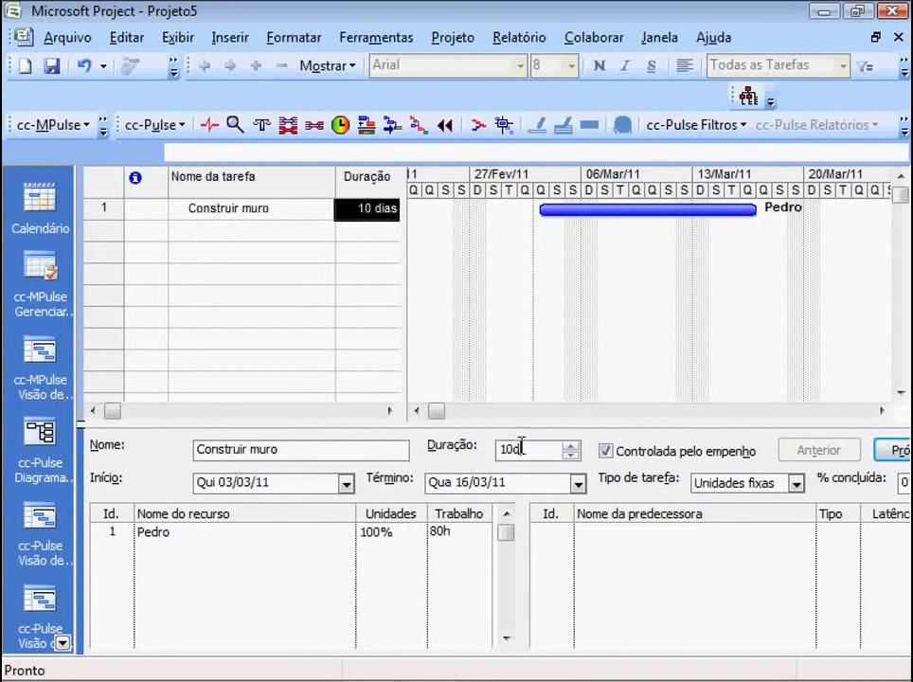
click(443, 533)
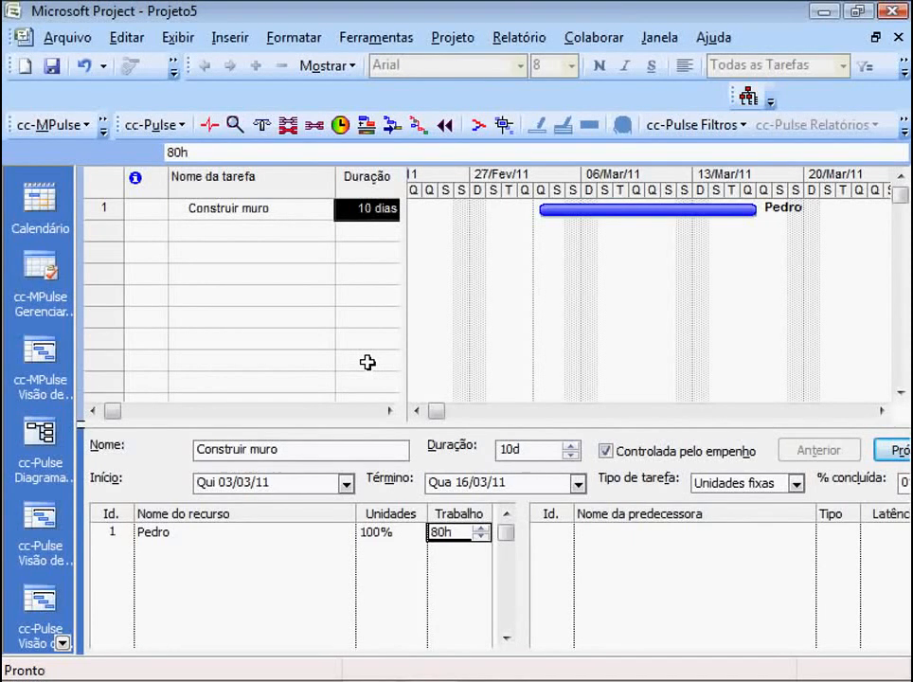
click(235, 211)
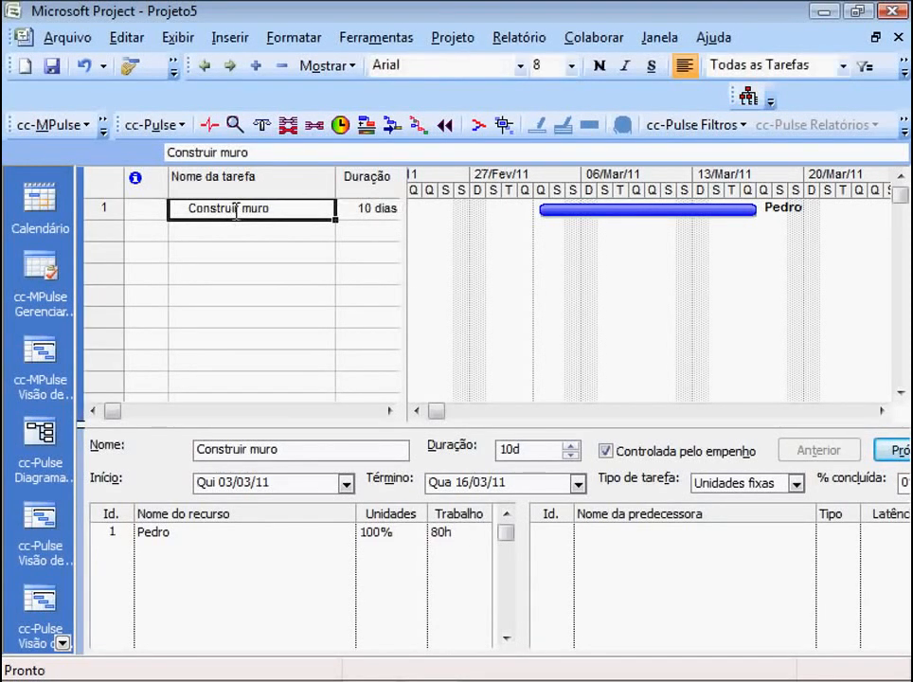
- Change the Gantt view's task table to the Custo table
drag(404, 285, 493, 301)
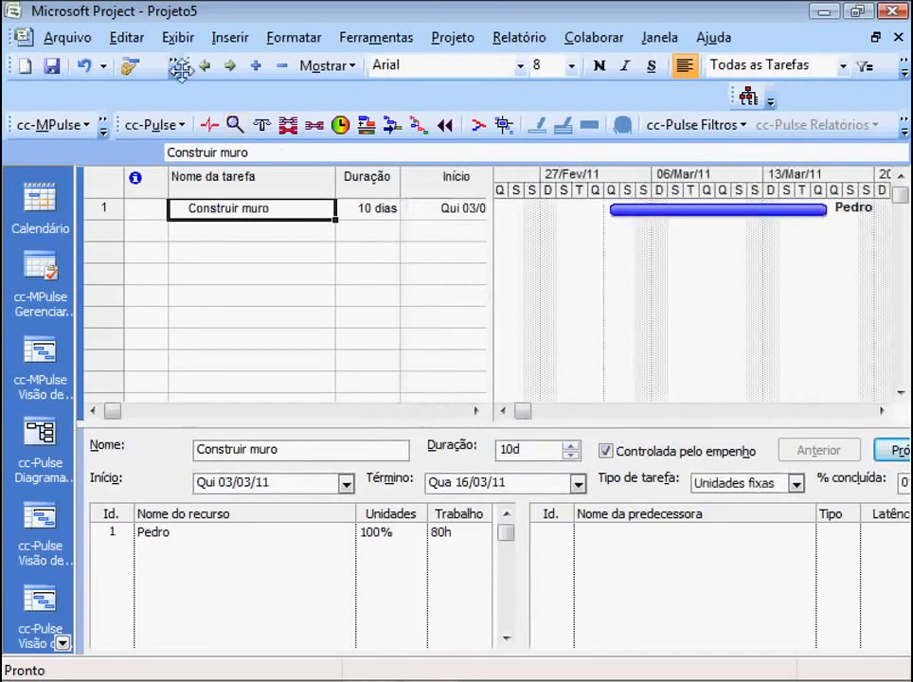
click(177, 39)
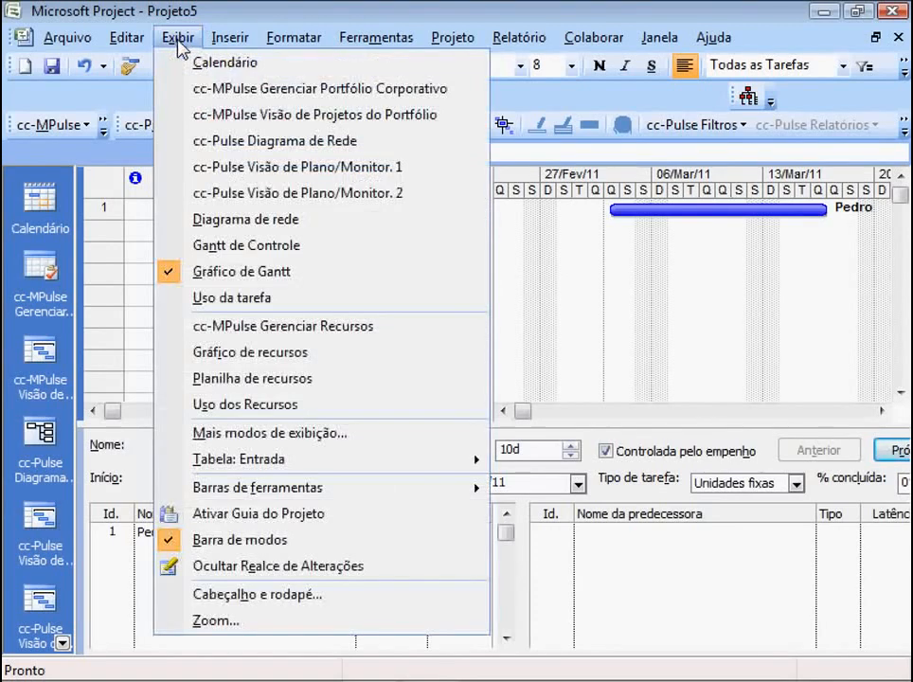
mouse_move(248, 461)
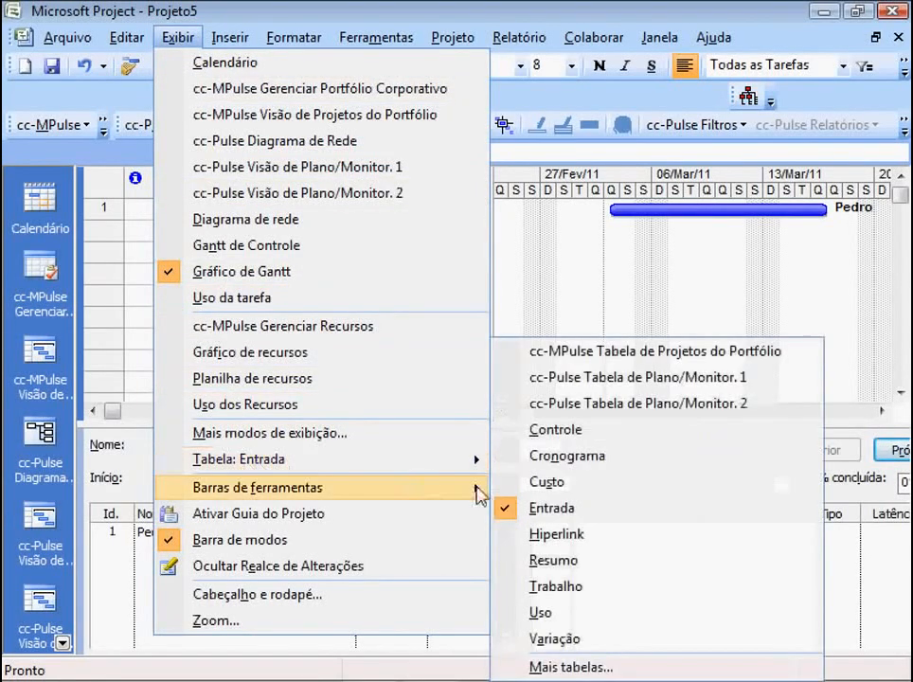
click(524, 485)
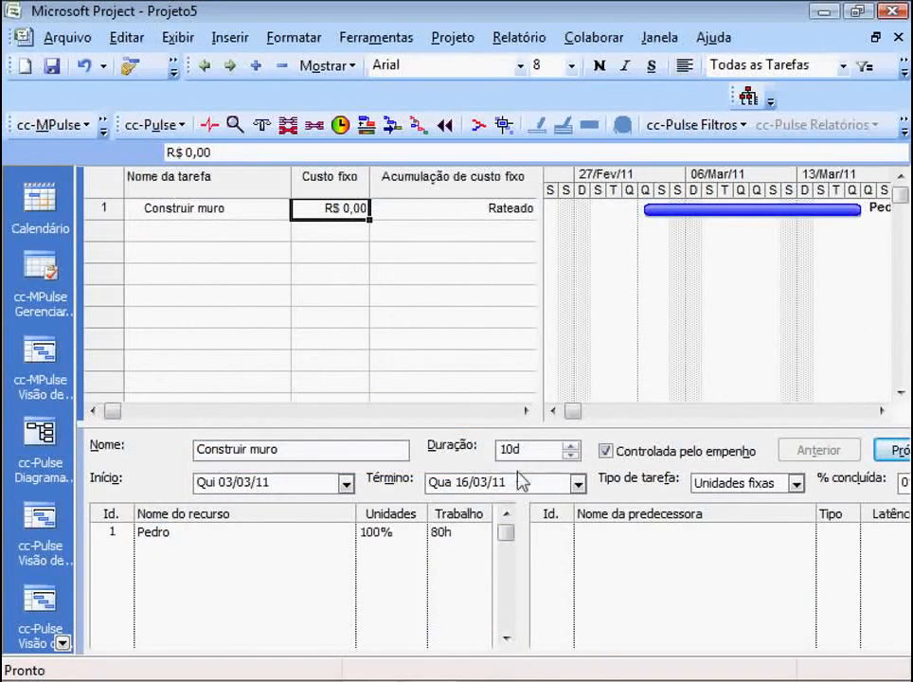
- Widen the task table to reveal the Custo total column and check the total cost of Construir muro
drag(544, 285, 747, 314)
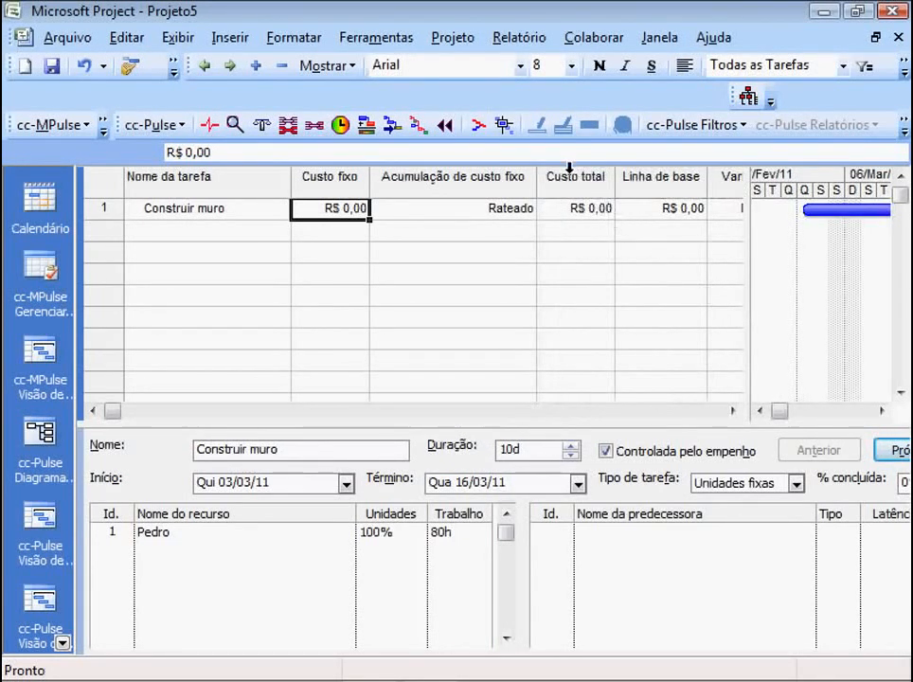
click(571, 210)
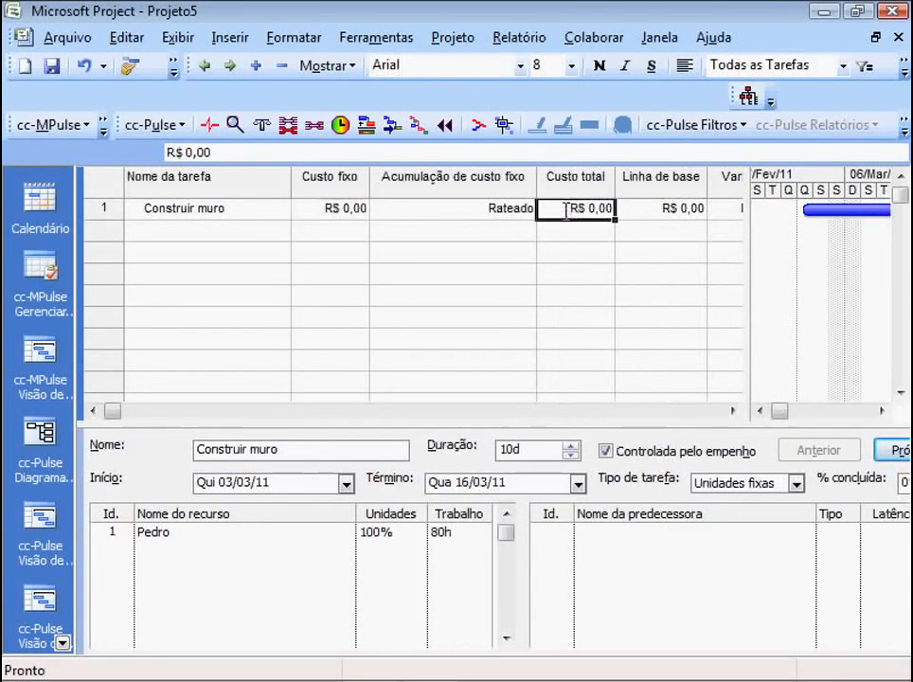
click(204, 208)
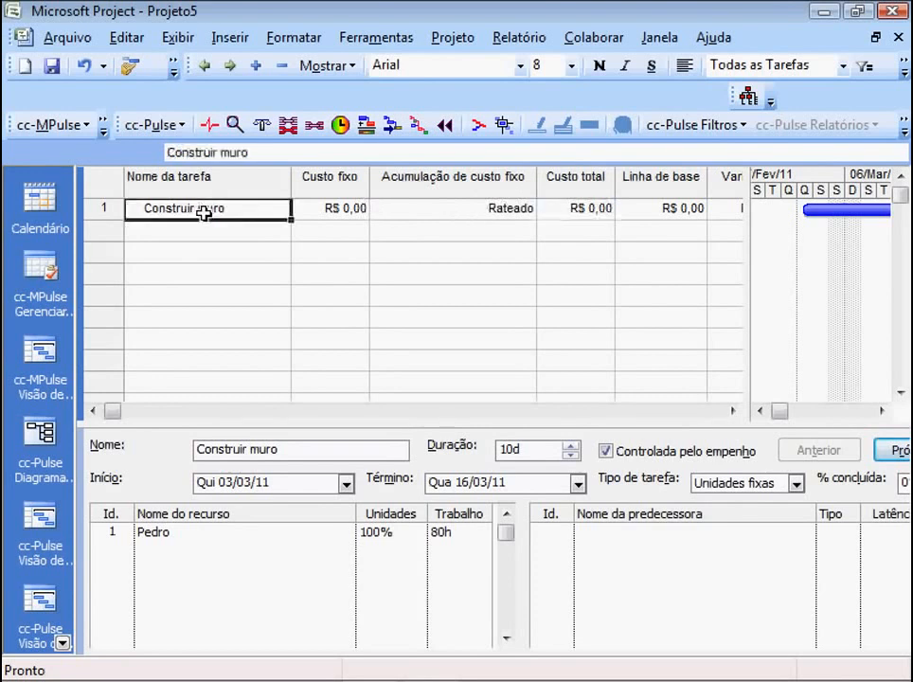
click(571, 209)
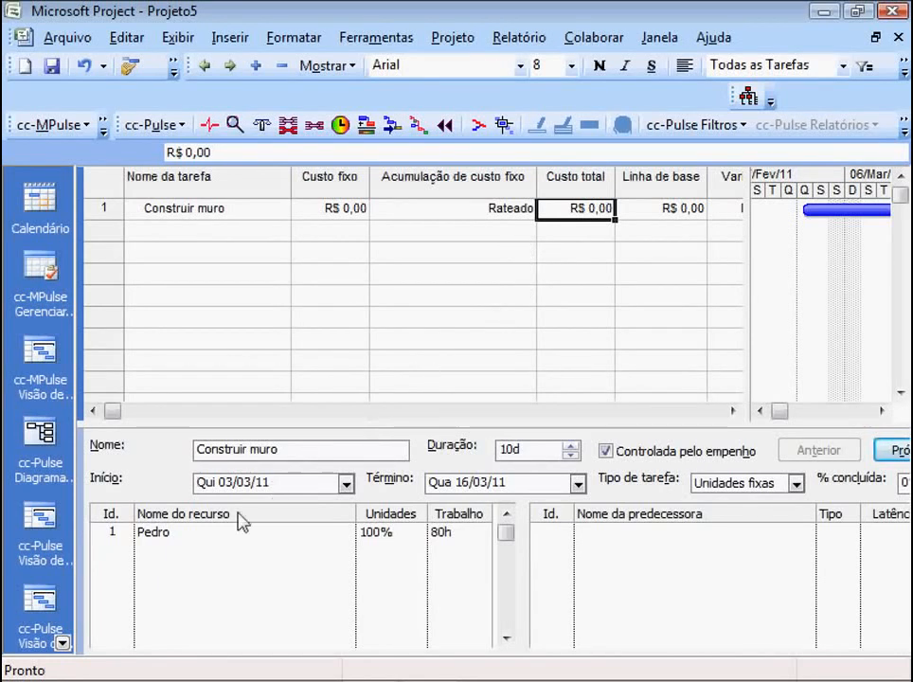
- Open the assigned resource's cost information and set its standard rate (Taxa padrão) in cost rate table A to R$ 10,00/h
click(181, 534)
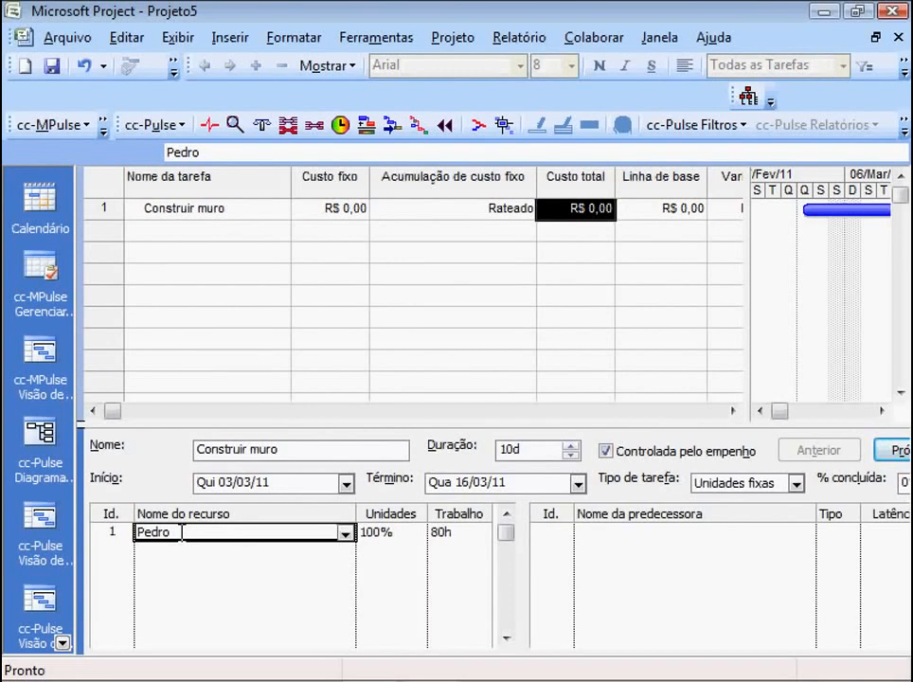
double_click(181, 534)
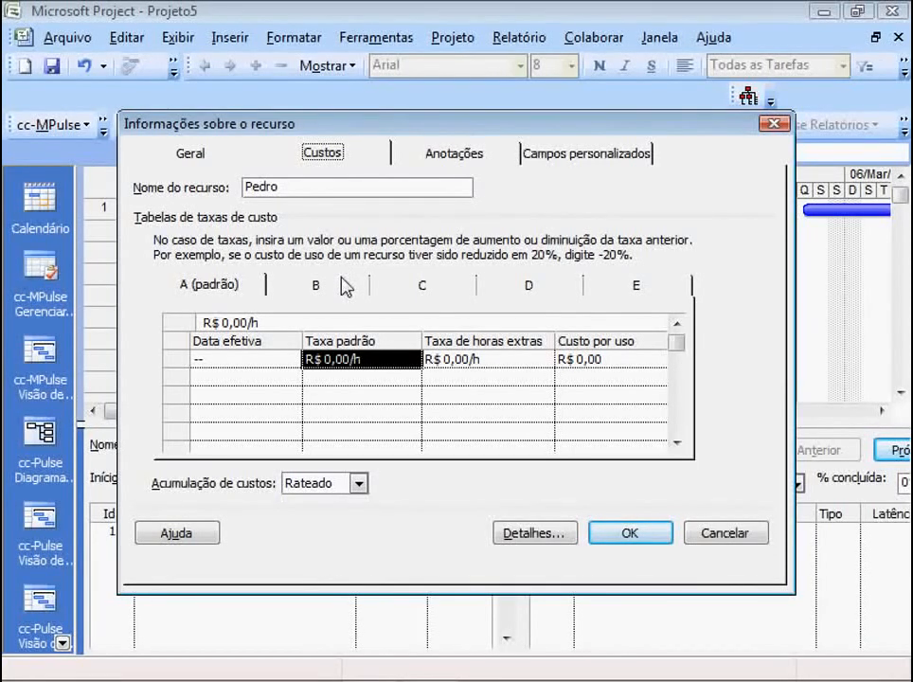
click(348, 358)
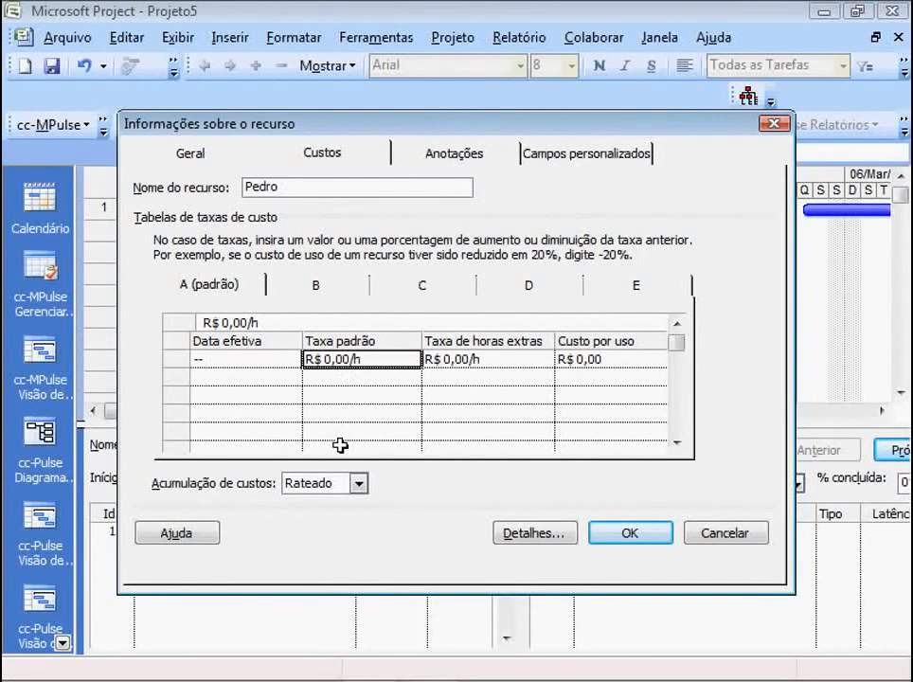
text(10)
key(Return)
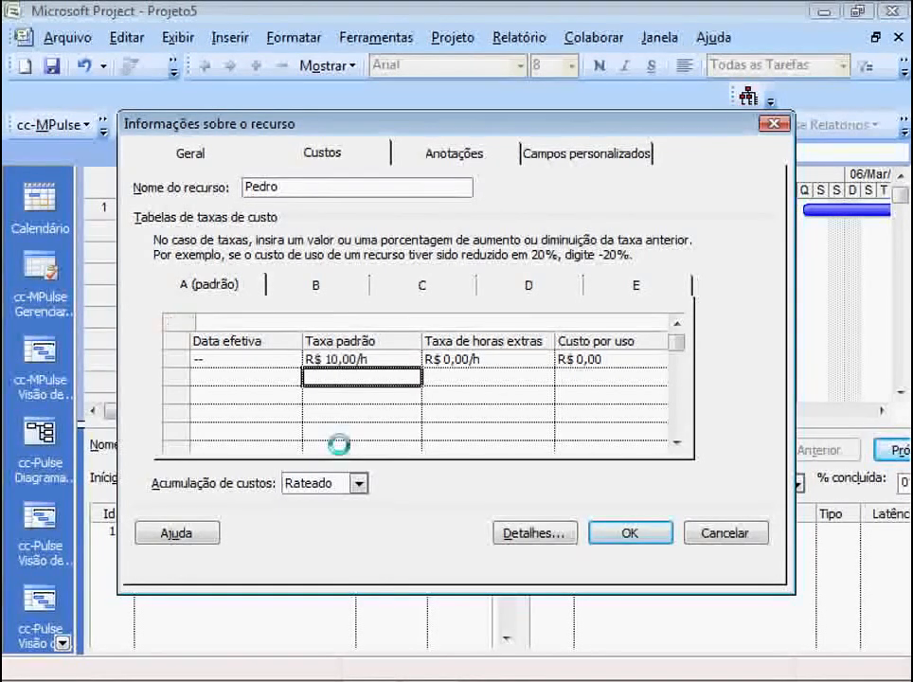
key(Up)
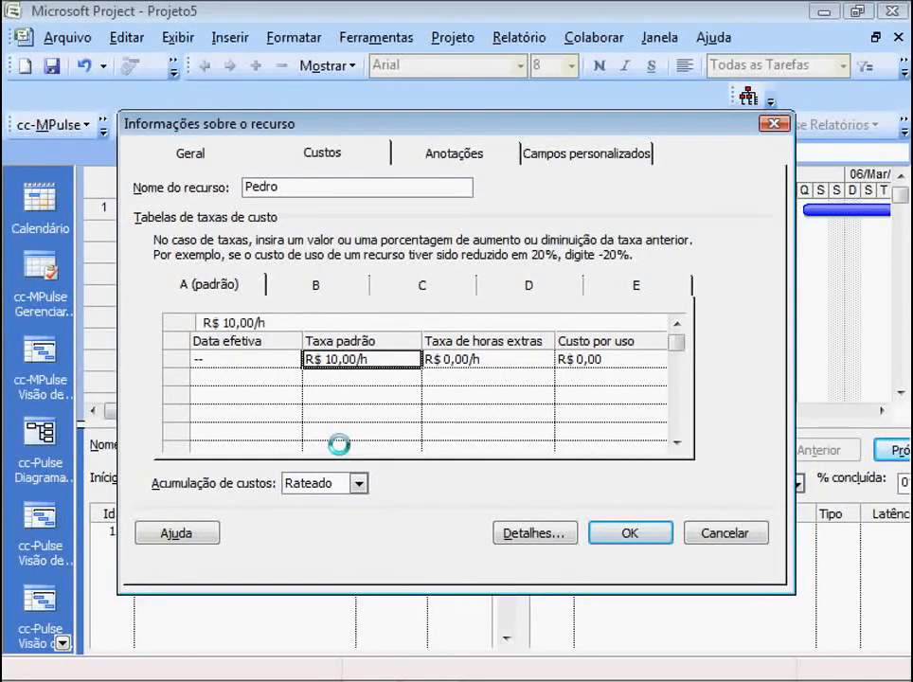
- Set the resource's overtime rate (Taxa de horas extras) in cost rate table A to R$ 15,00/h
click(439, 361)
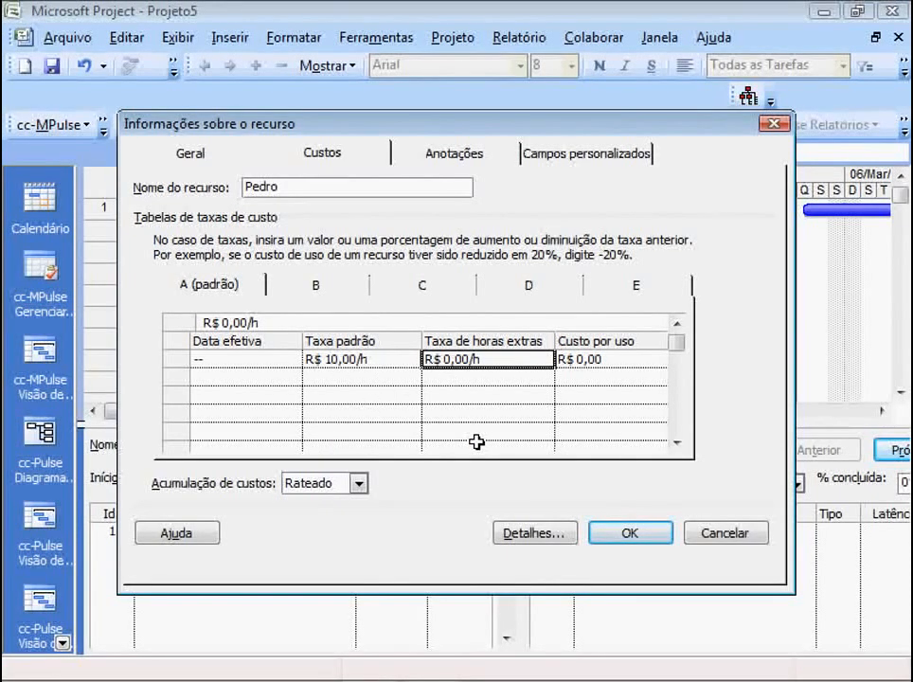
text(15)
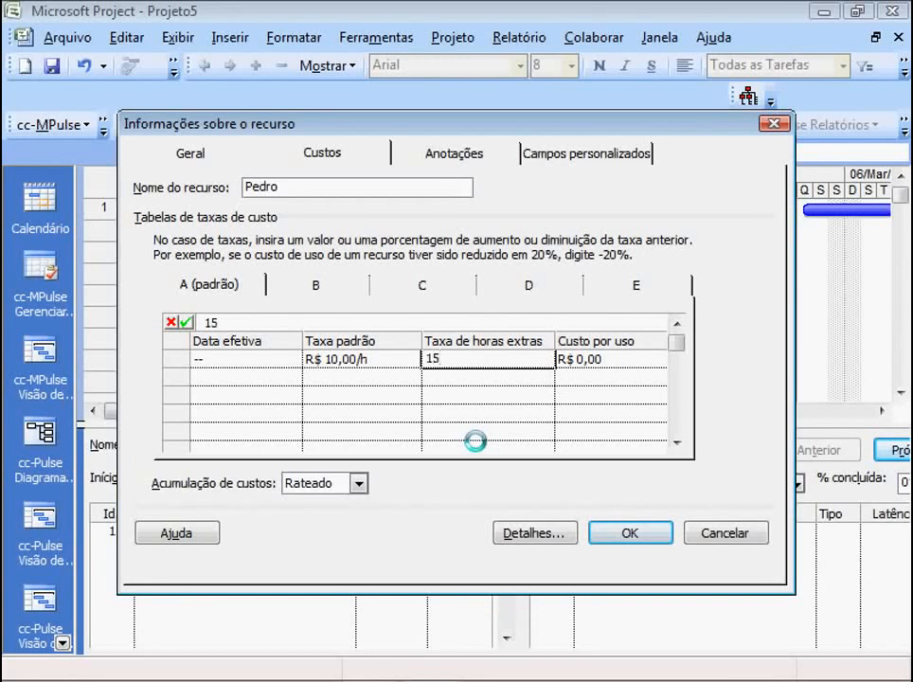
key(Return)
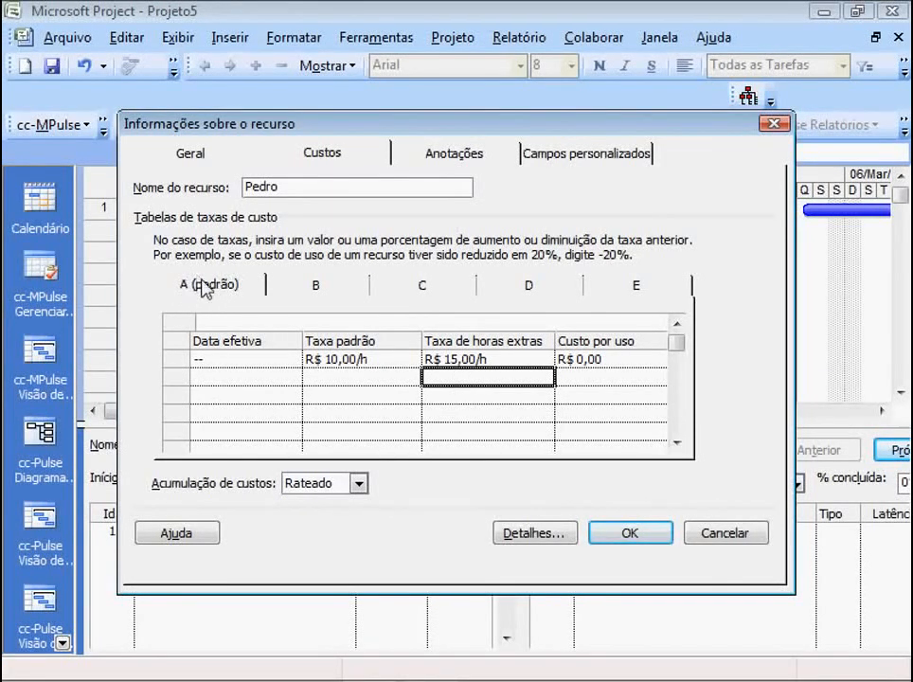
- In cost rate table B, set the standard rate to R$ 10,00/h and the overtime rate to R$ 20,00/h
click(316, 286)
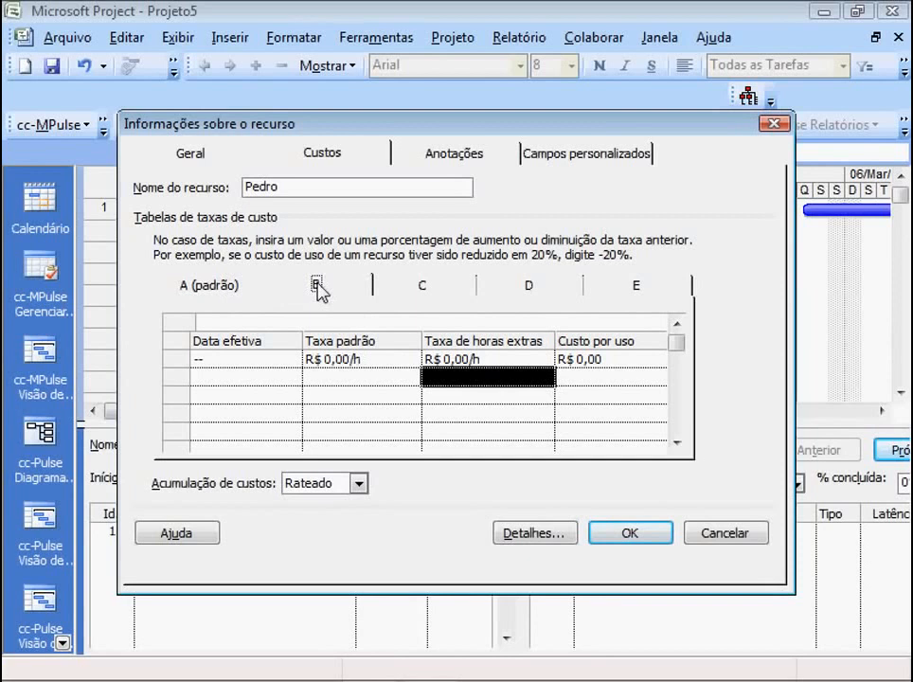
click(332, 359)
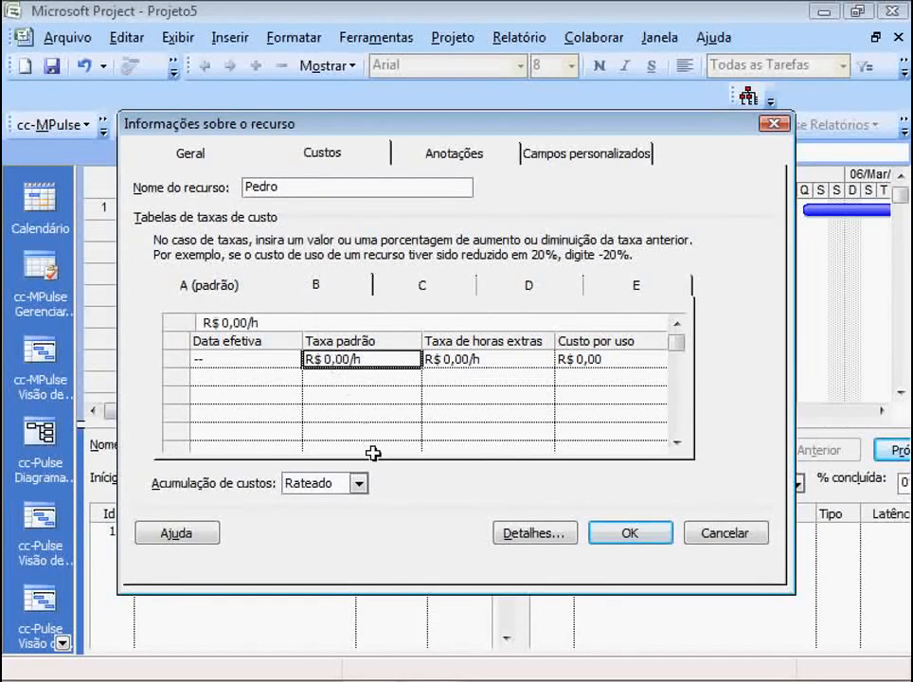
text(10)
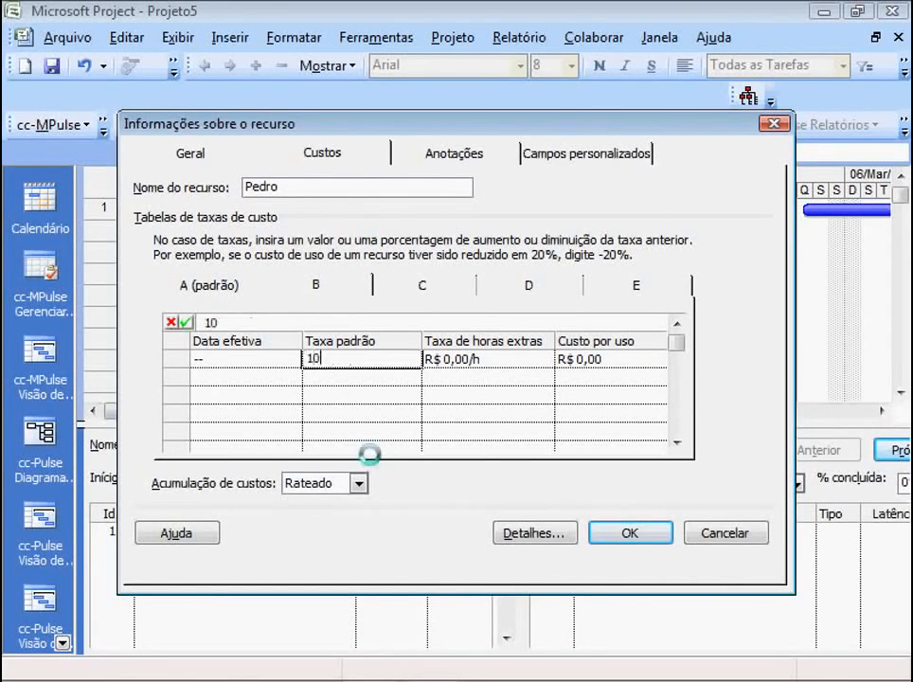
click(445, 361)
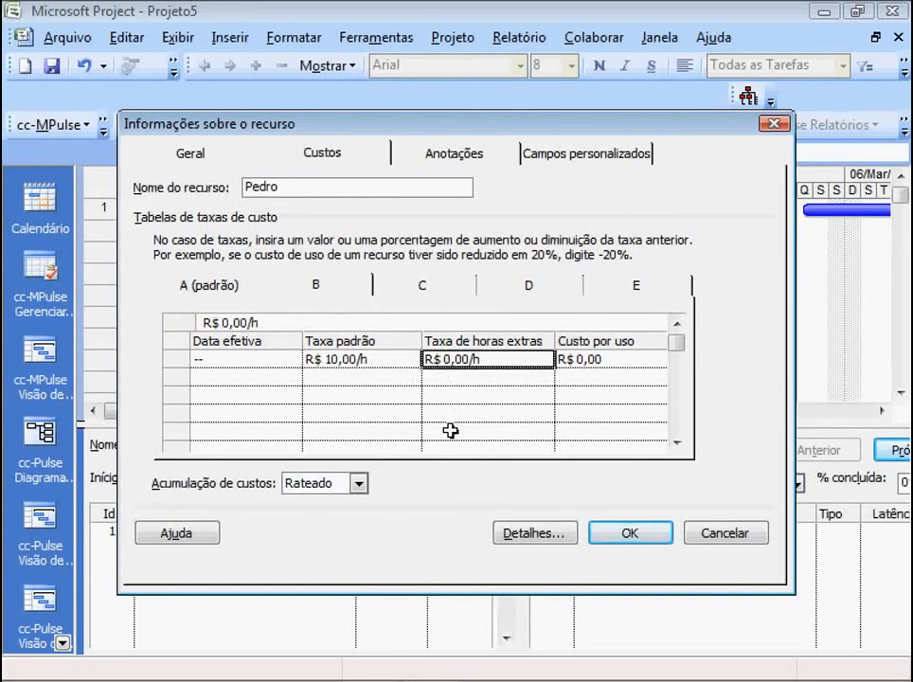
text(20)
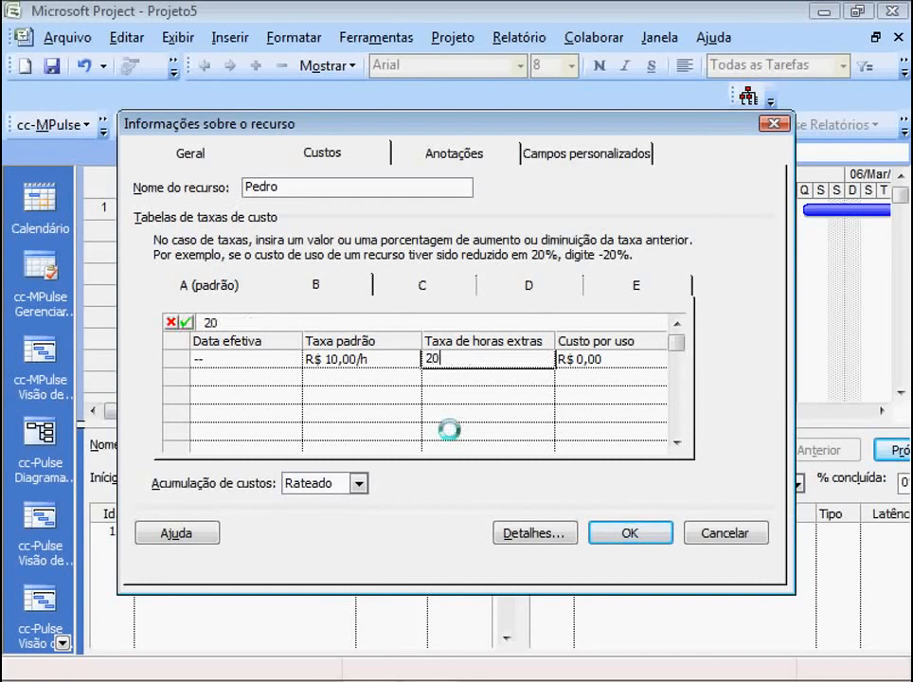
key(Return)
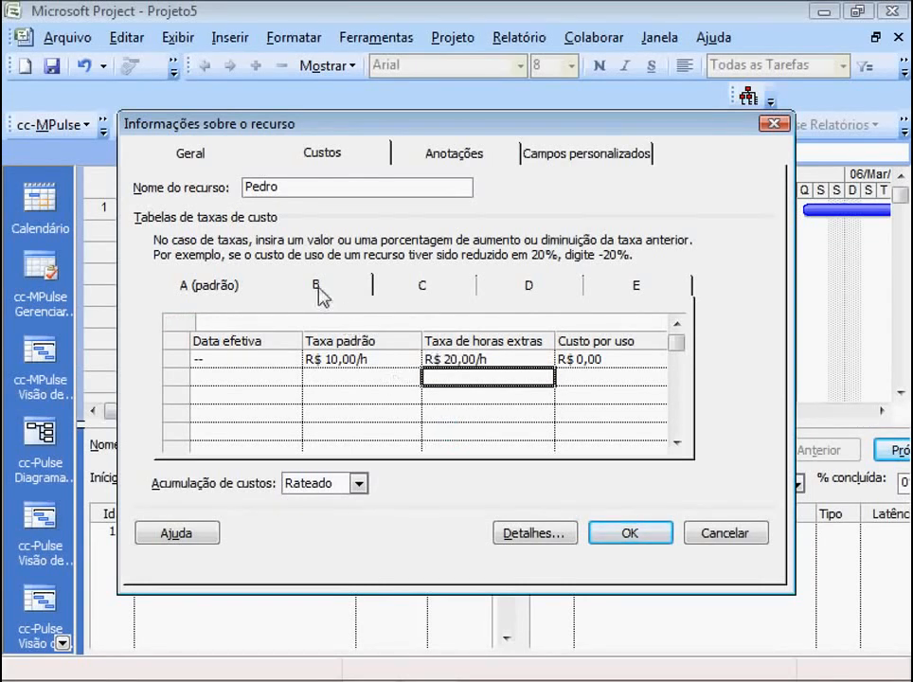
- Compare cost rate tables A and B, then save the resource's rates and check the Custo total of Construir muro
click(210, 287)
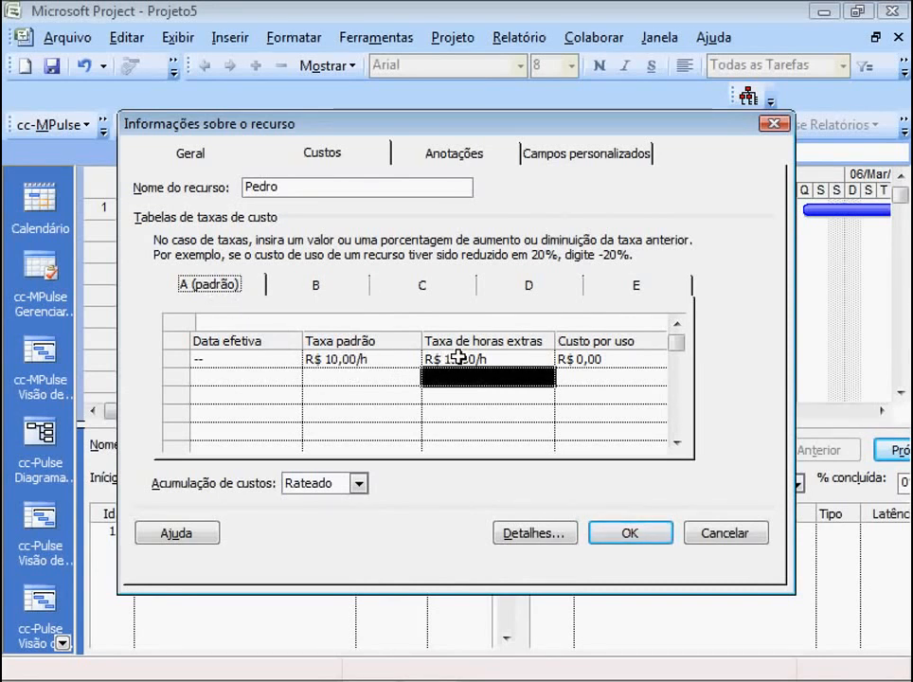
click(319, 286)
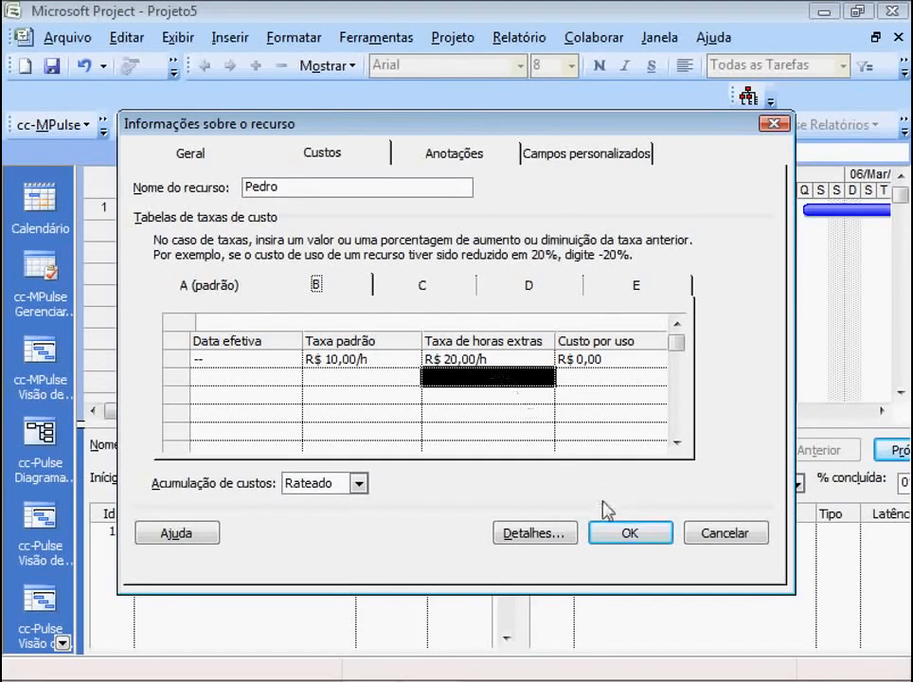
click(627, 534)
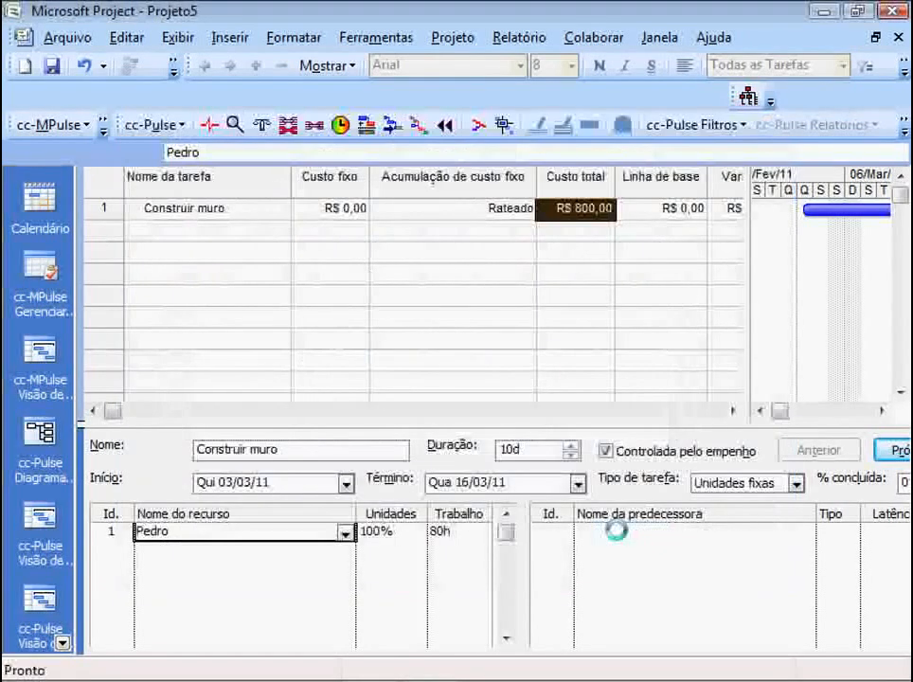
click(563, 226)
click(559, 212)
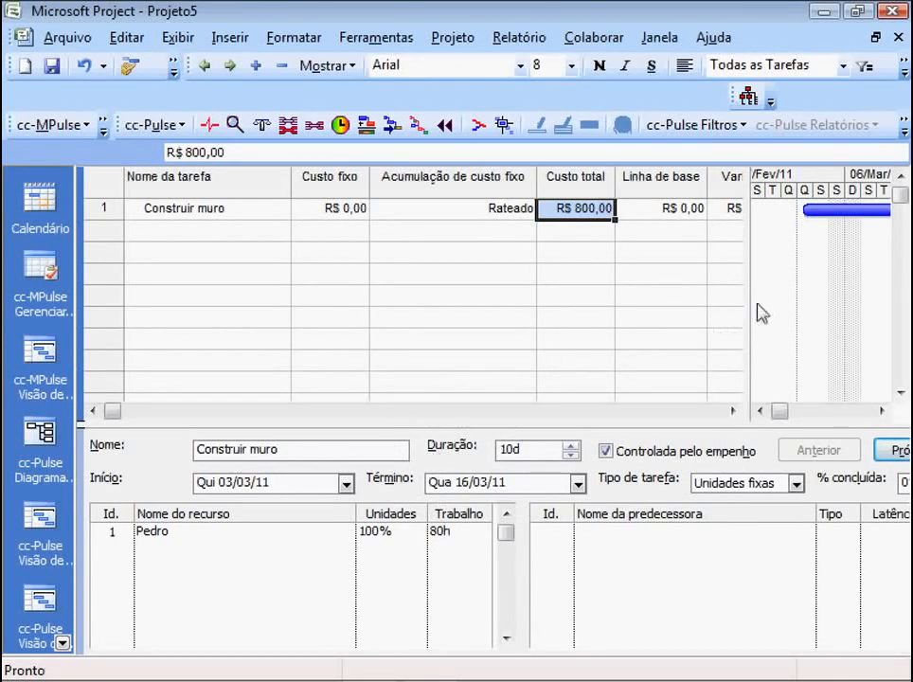
- Set the assigned resource's units on Construir muro to 120% and check the task's total cost
drag(749, 292, 351, 211)
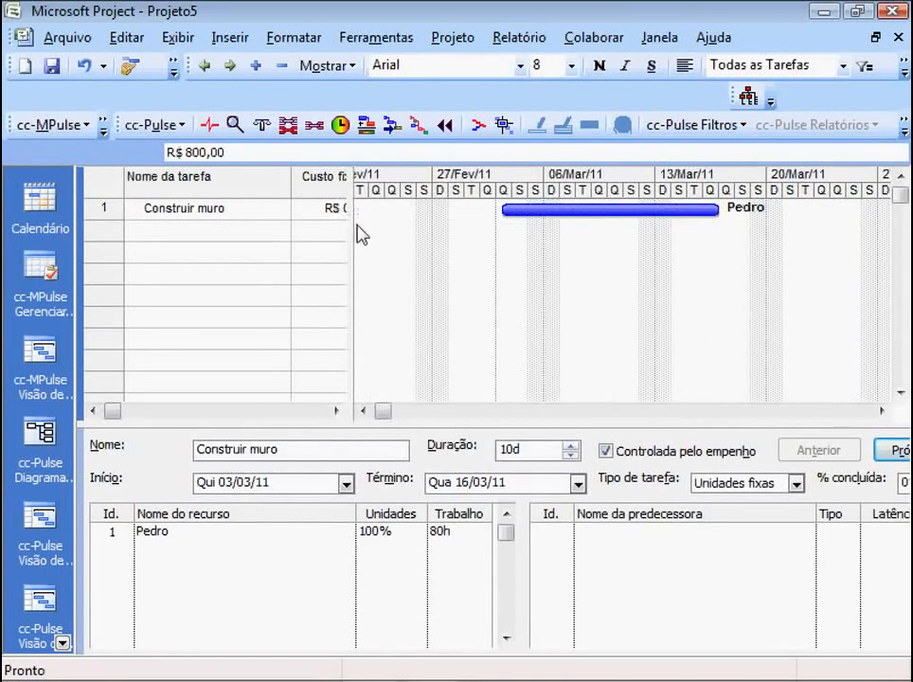
click(376, 532)
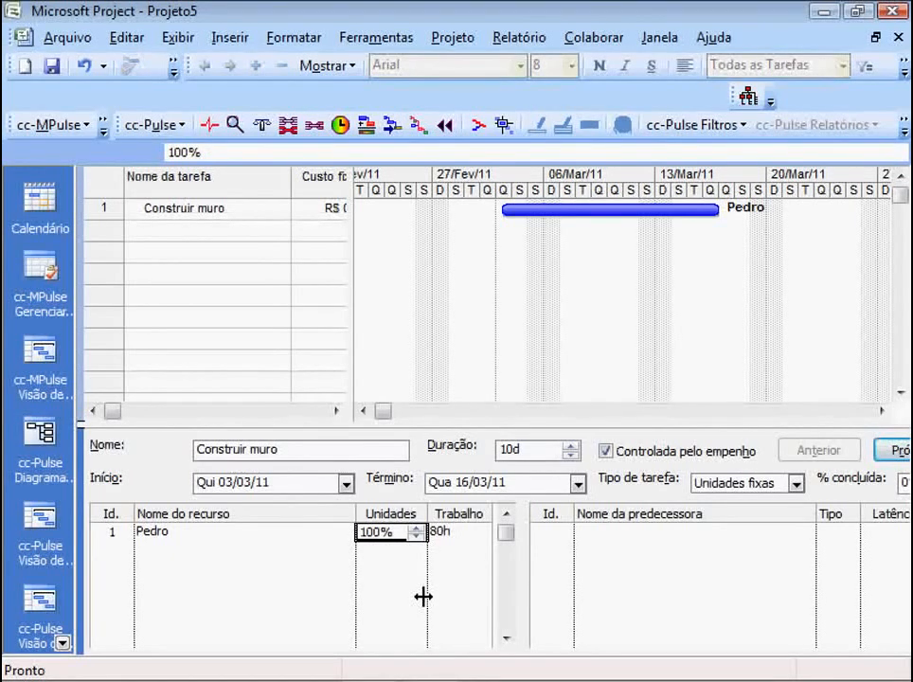
text(120)
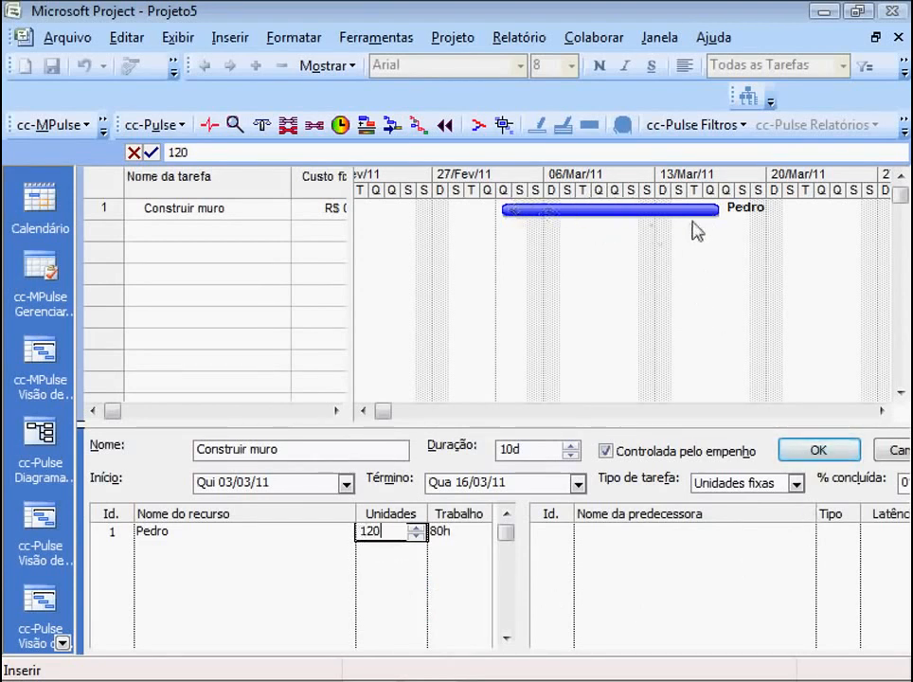
click(812, 449)
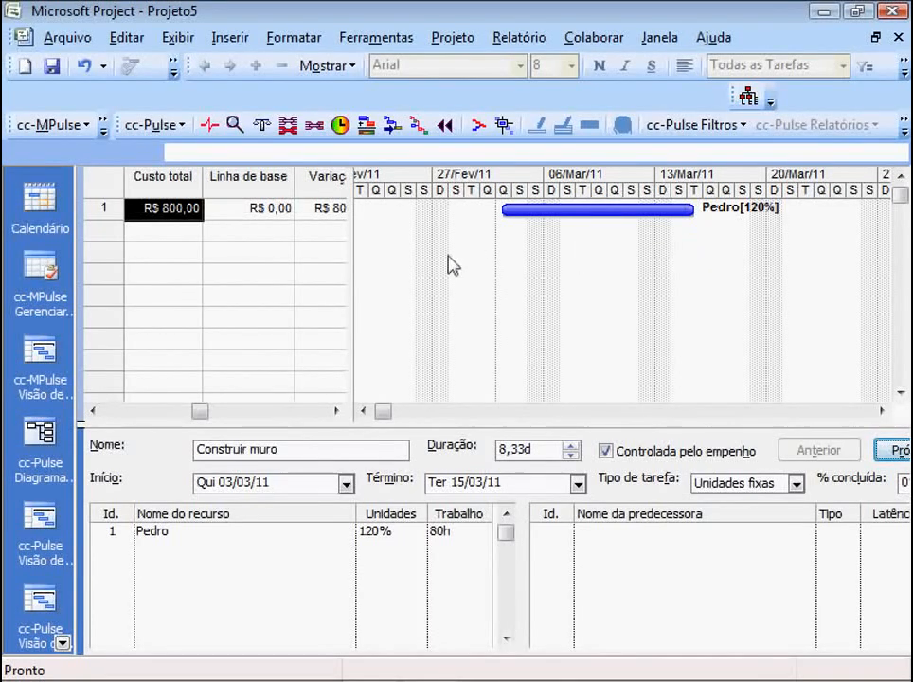
click(166, 231)
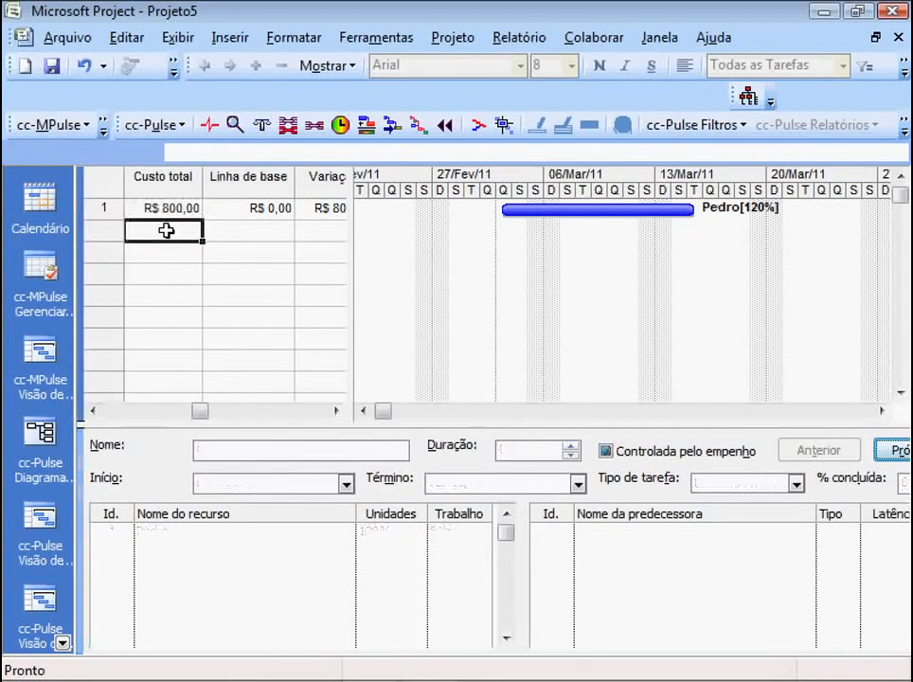
click(155, 207)
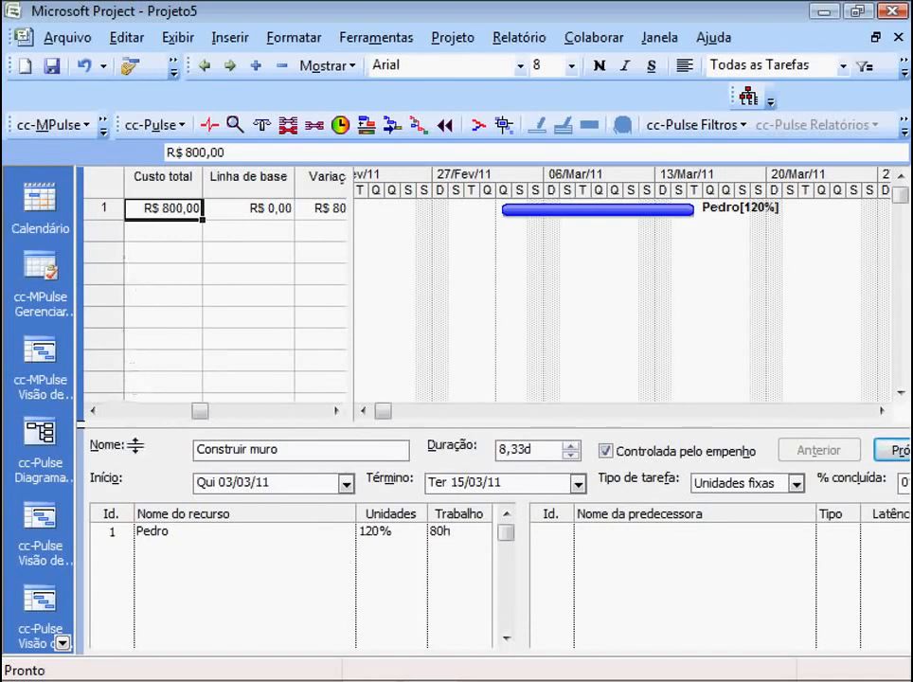
- Show the Uso da tarefa view in the lower pane for the assignment of Construir muro
click(163, 532)
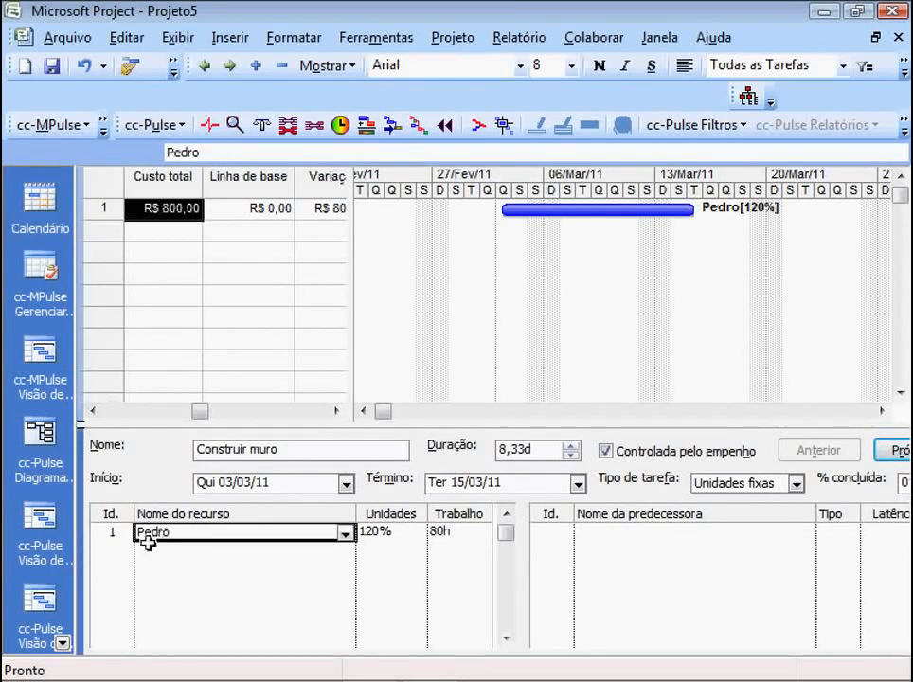
click(61, 644)
click(62, 644)
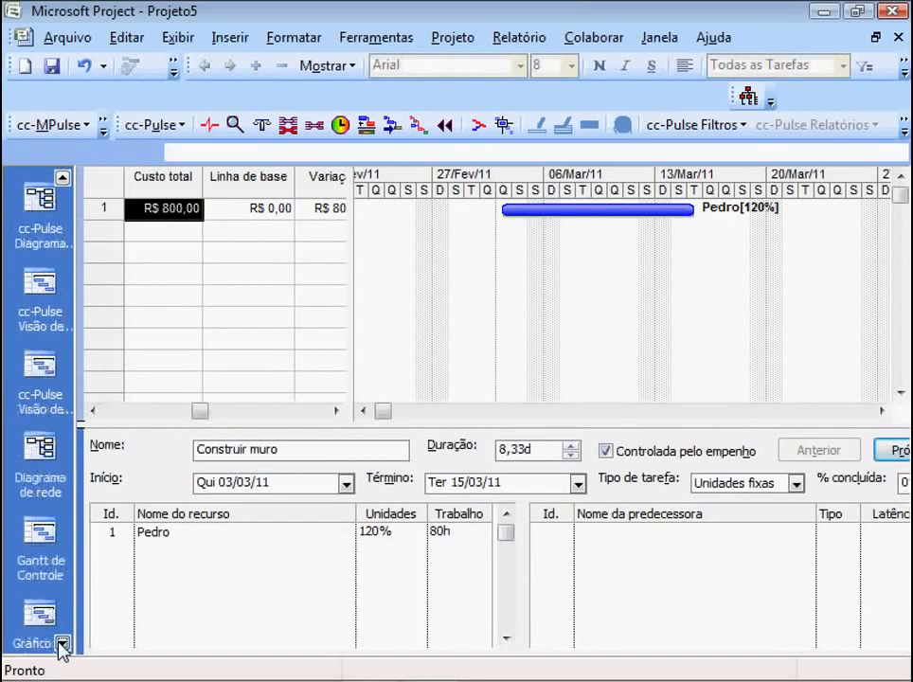
click(62, 644)
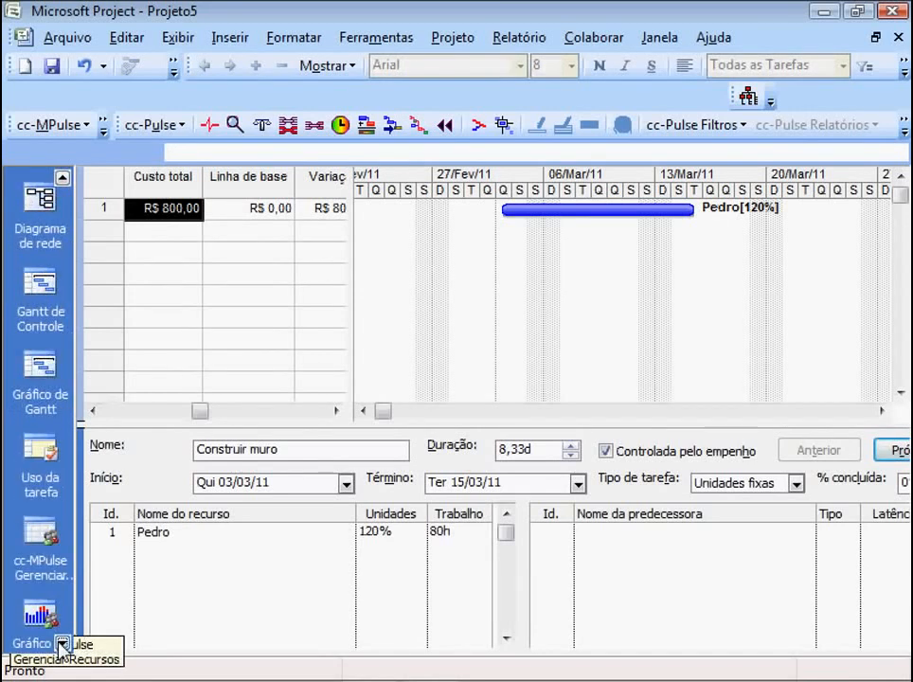
click(39, 453)
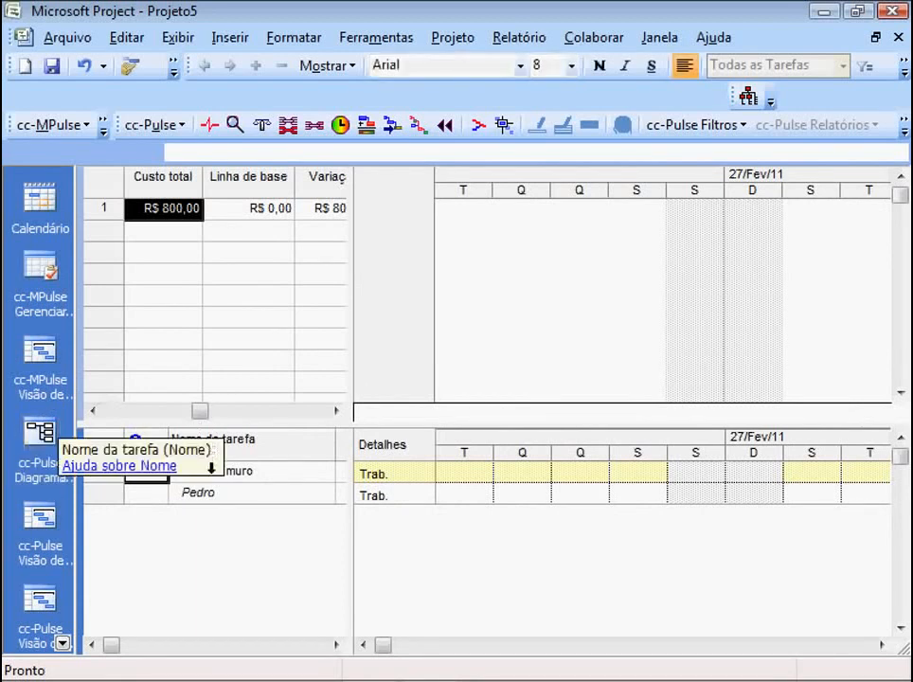
- Widen the task usage table to reveal the Trabalho, Duração, Início and Término columns of the task and its assignment
click(220, 472)
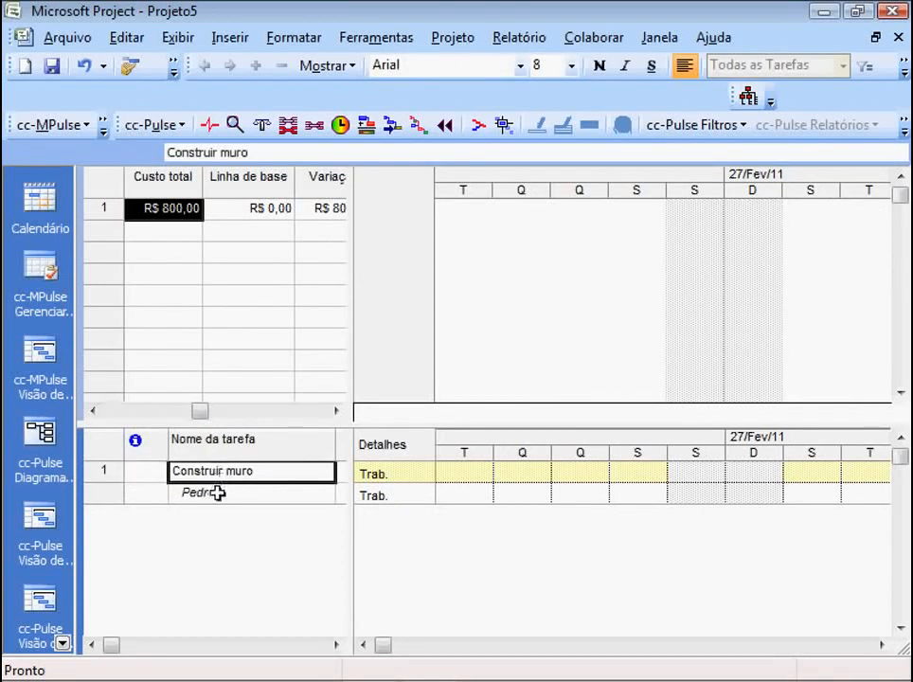
click(216, 495)
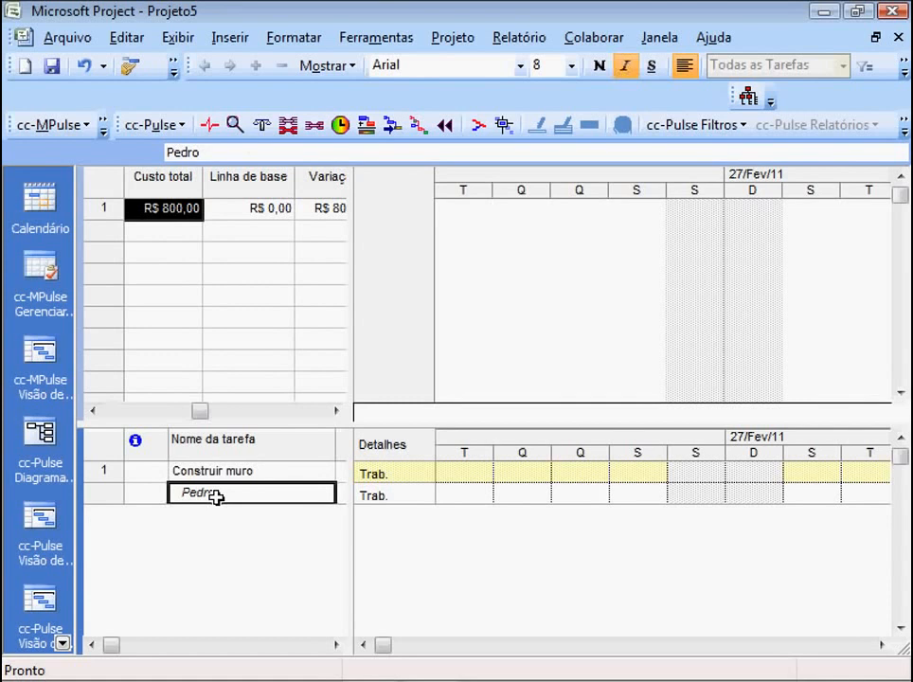
click(212, 471)
click(215, 492)
drag(356, 437, 710, 469)
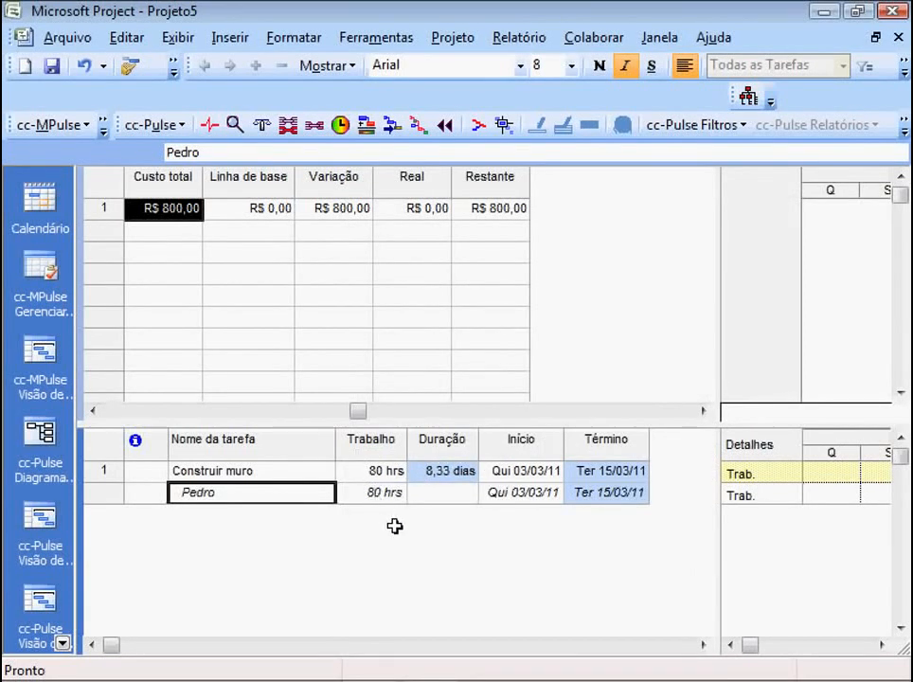
- Insert a Trabalho de horas extras column before the Duração column in the task usage table
click(431, 441)
right_click(432, 443)
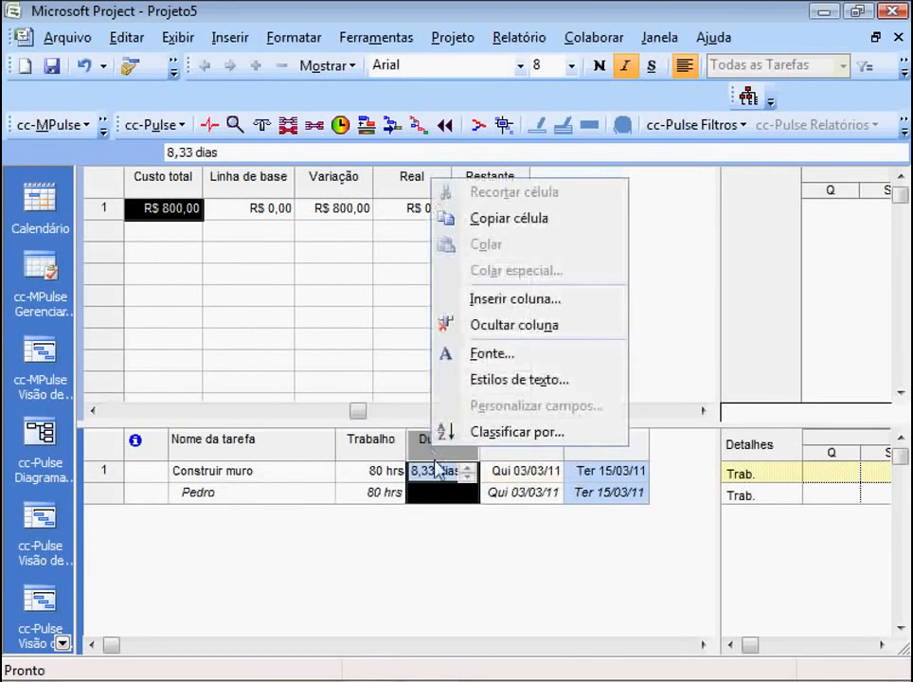
click(492, 299)
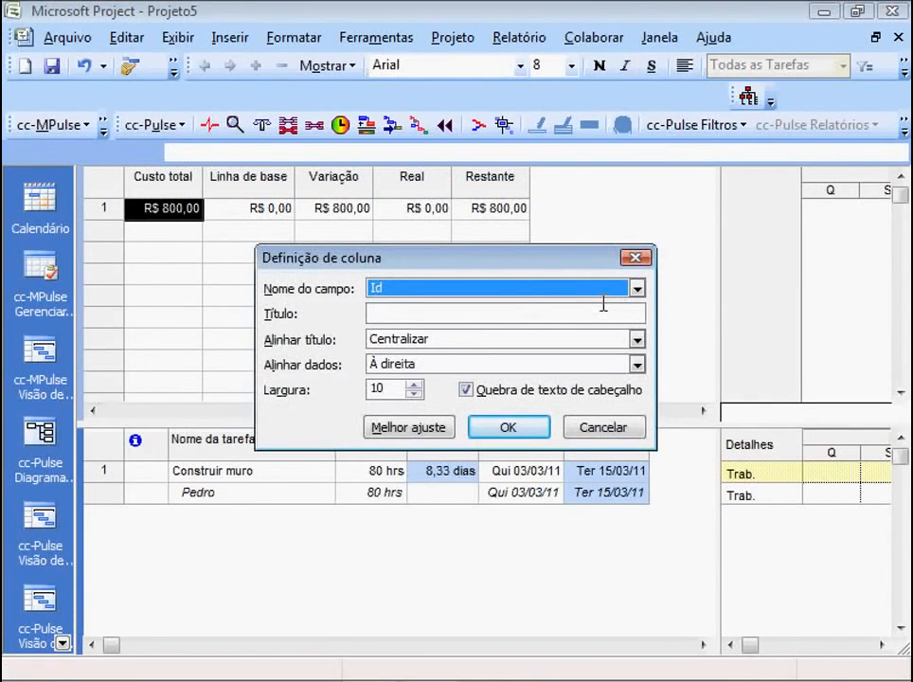
click(637, 288)
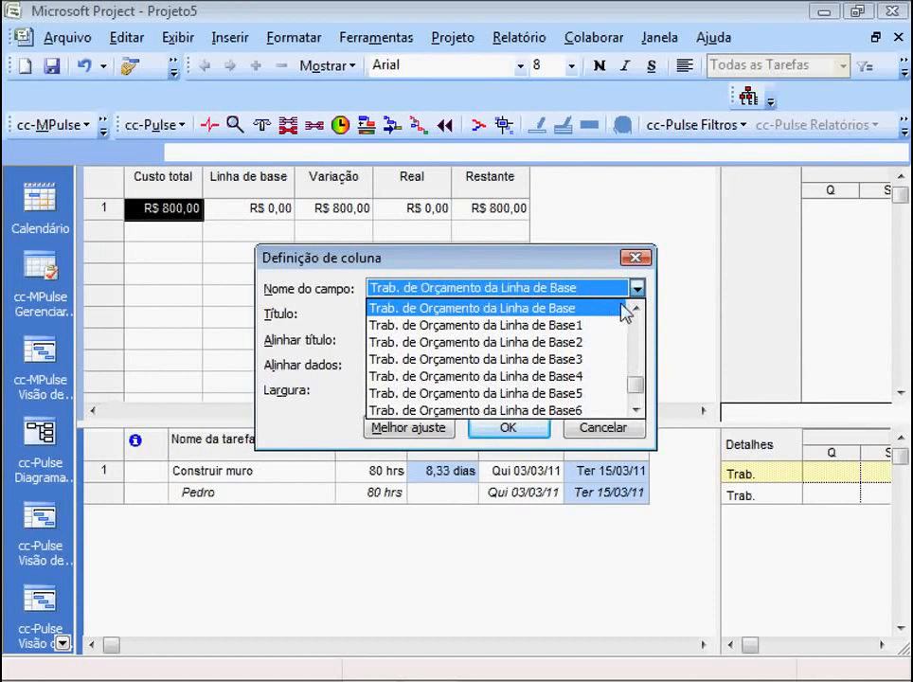
click(635, 409)
click(635, 409)
click(635, 409)
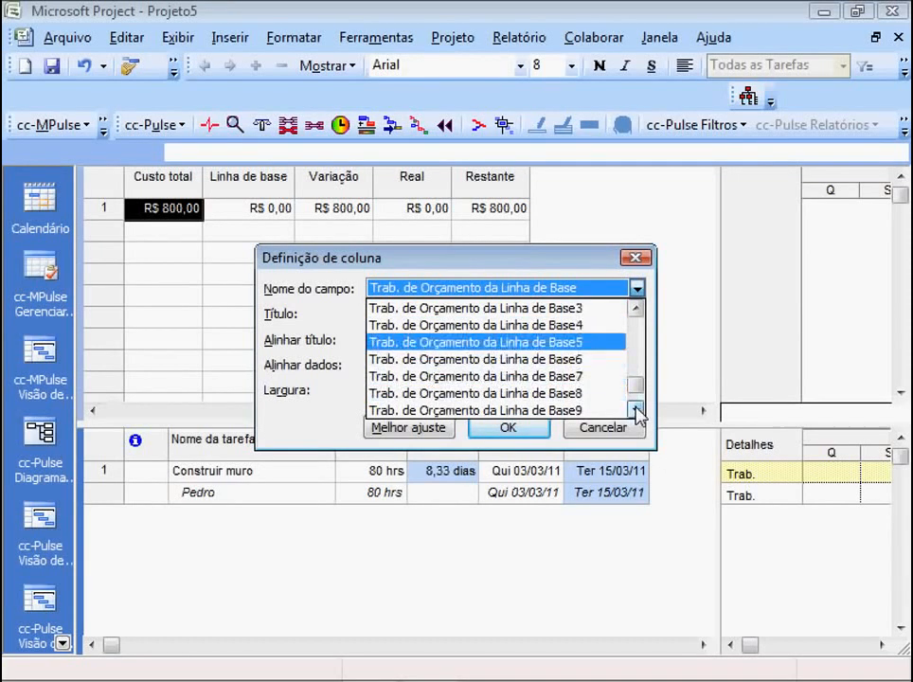
click(635, 409)
click(636, 409)
click(635, 409)
click(635, 409)
click(636, 410)
click(636, 409)
click(635, 409)
click(636, 409)
click(635, 409)
click(636, 409)
click(635, 409)
click(636, 409)
click(635, 409)
click(636, 409)
click(636, 409)
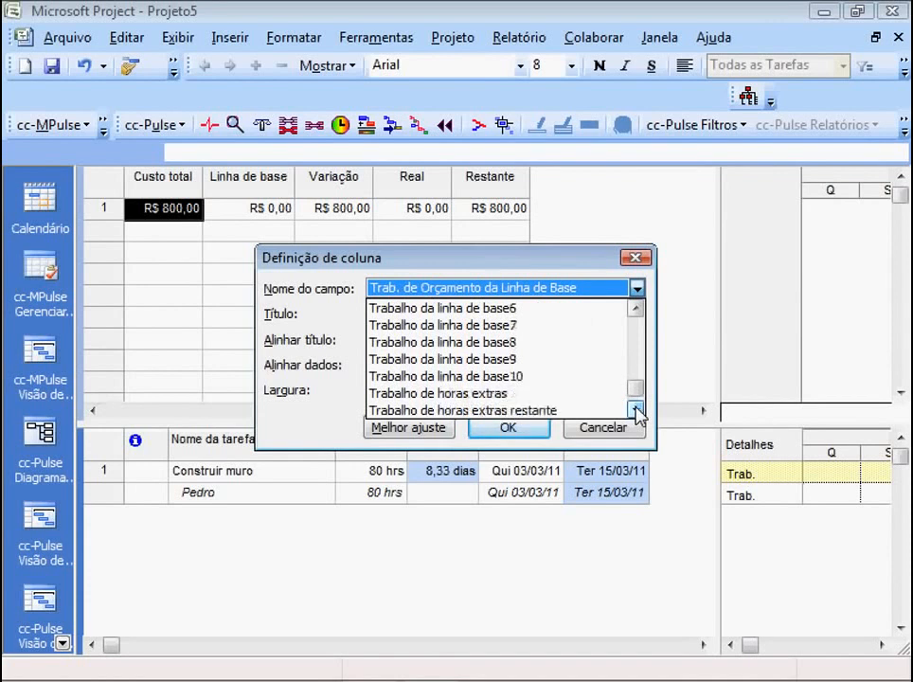
click(503, 393)
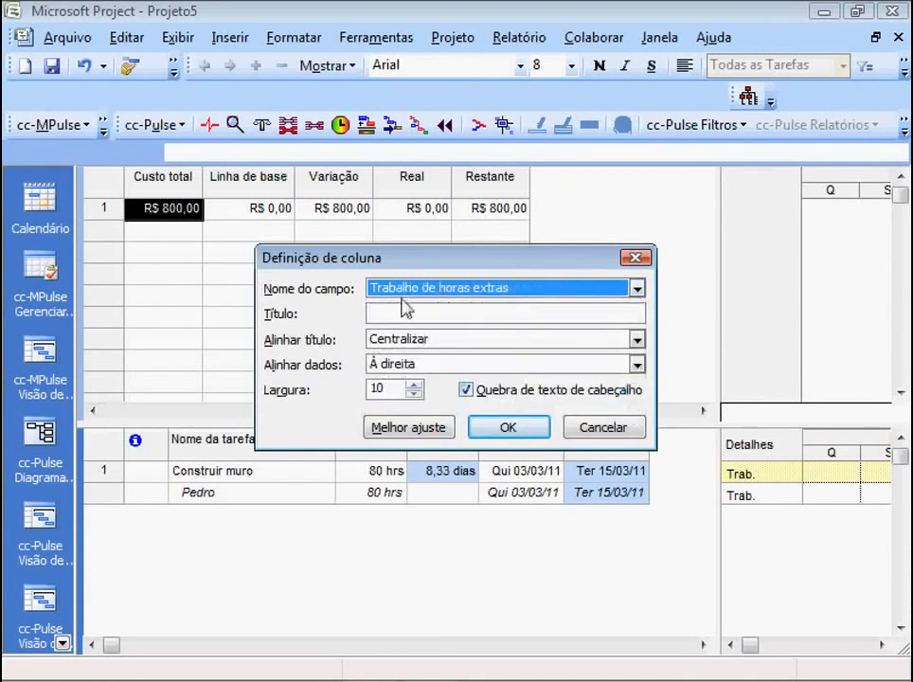
click(505, 426)
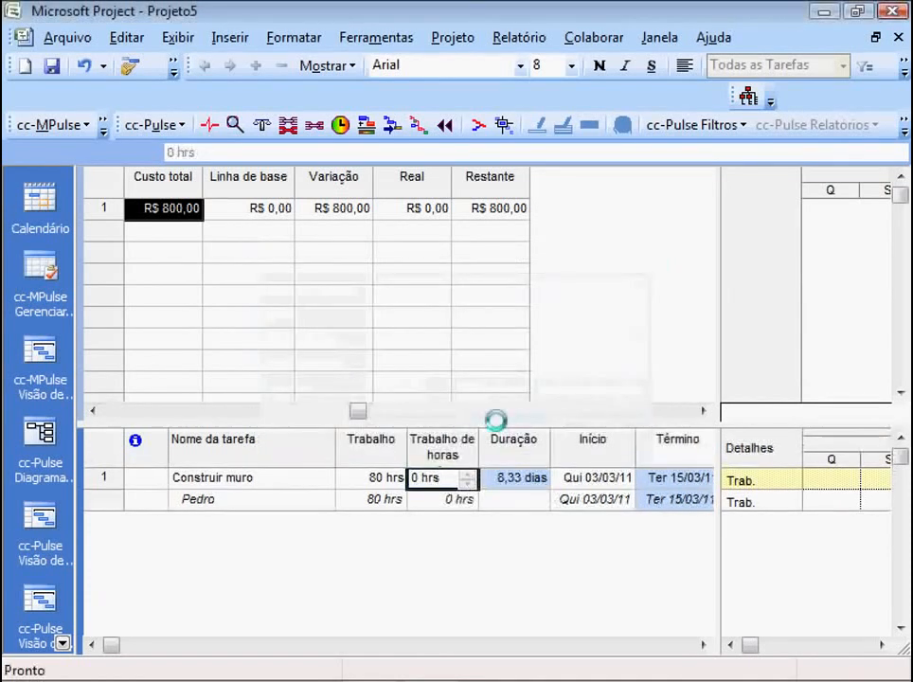
- Set the overtime work of the resource's assignment on Construir muro to 16 hrs
click(434, 499)
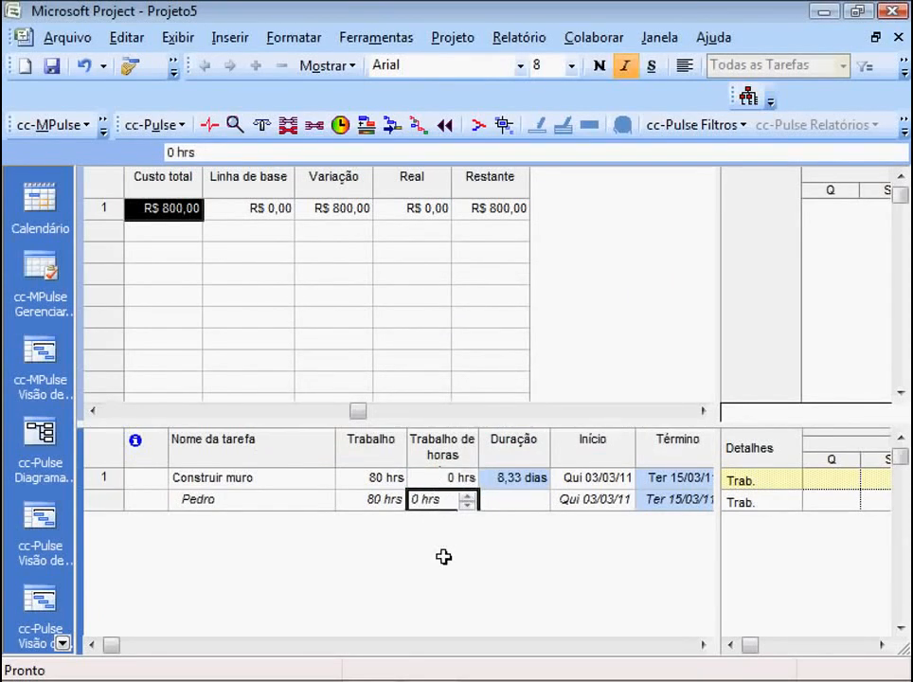
click(375, 502)
click(436, 496)
text(16)
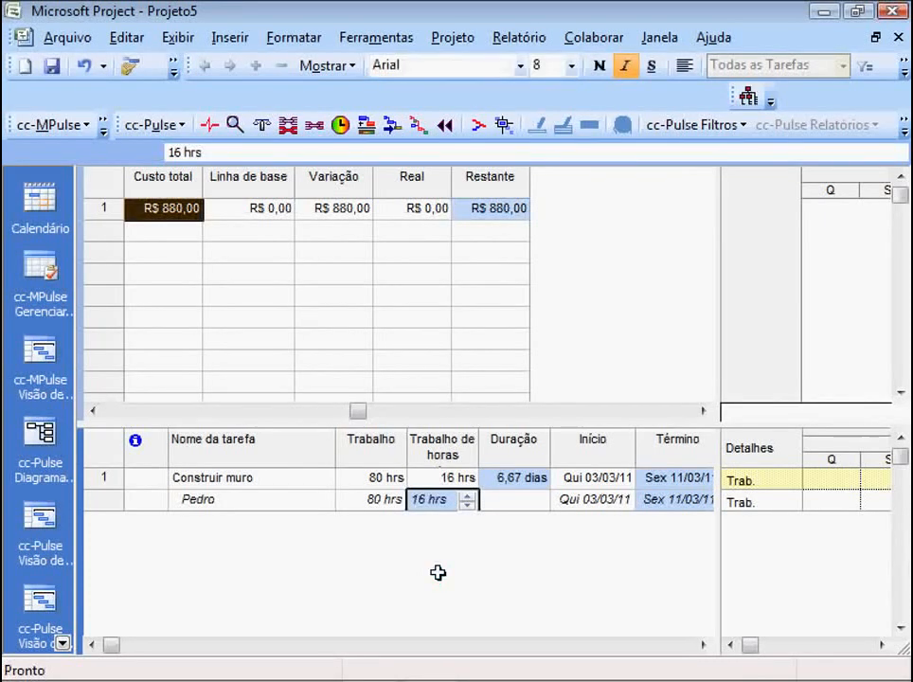
- Set the cost rate table of the resource's assignment on Construir muro to B and check the task's total cost
click(153, 227)
click(146, 207)
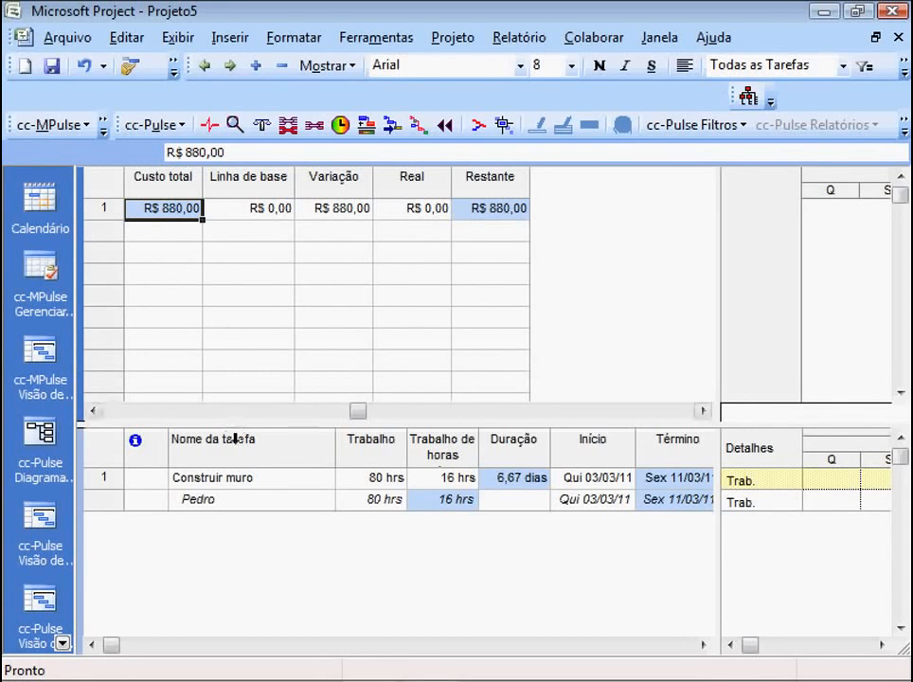
click(236, 500)
double_click(236, 500)
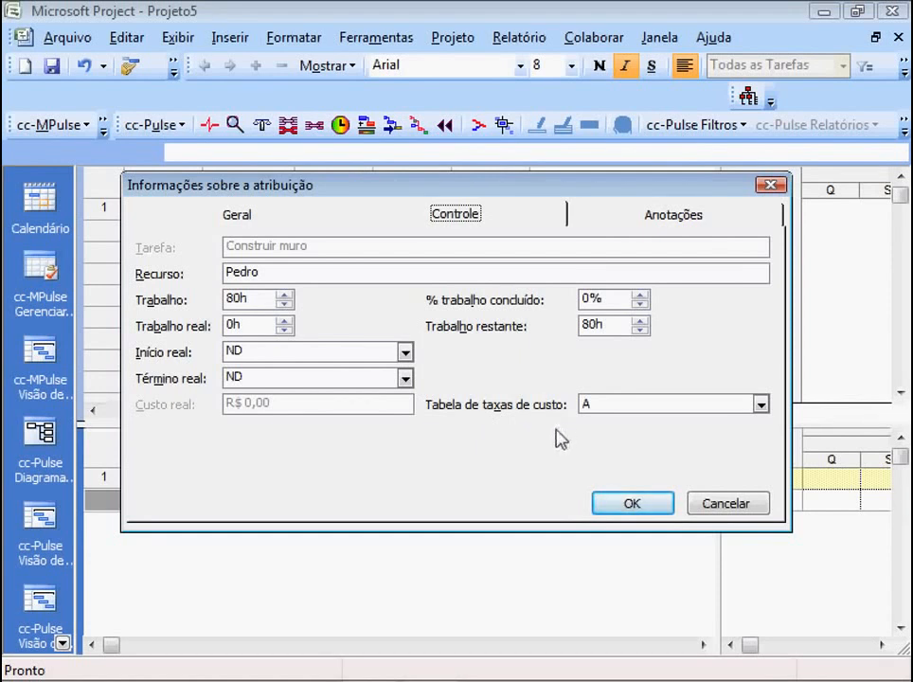
click(760, 405)
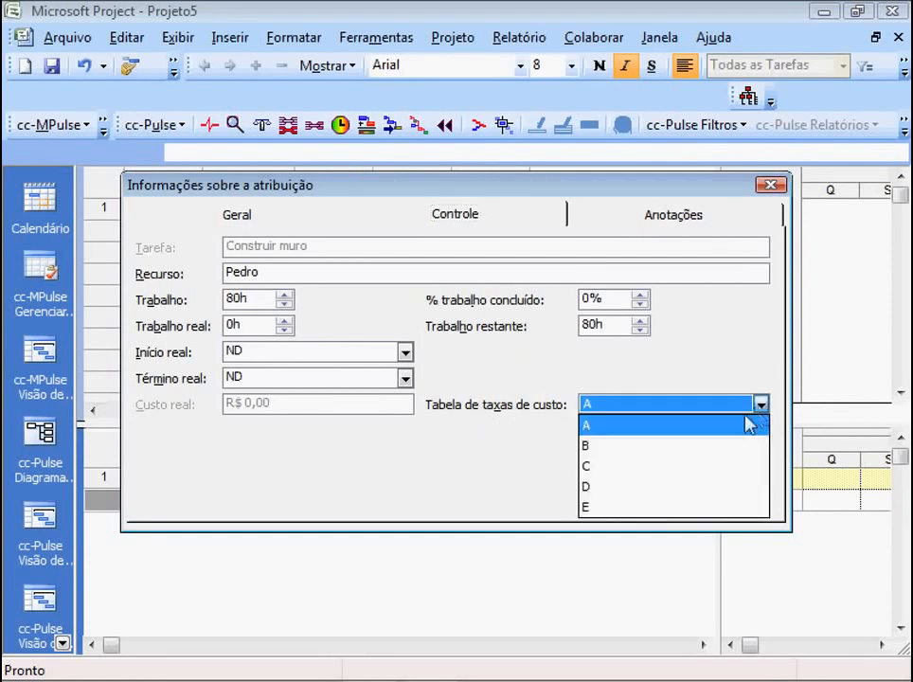
click(697, 444)
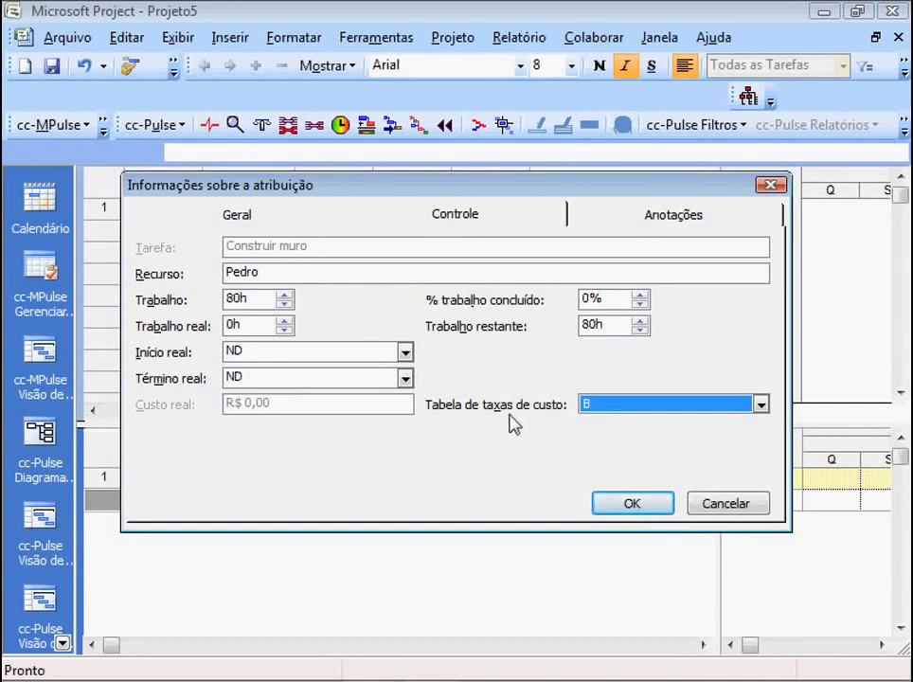
click(630, 507)
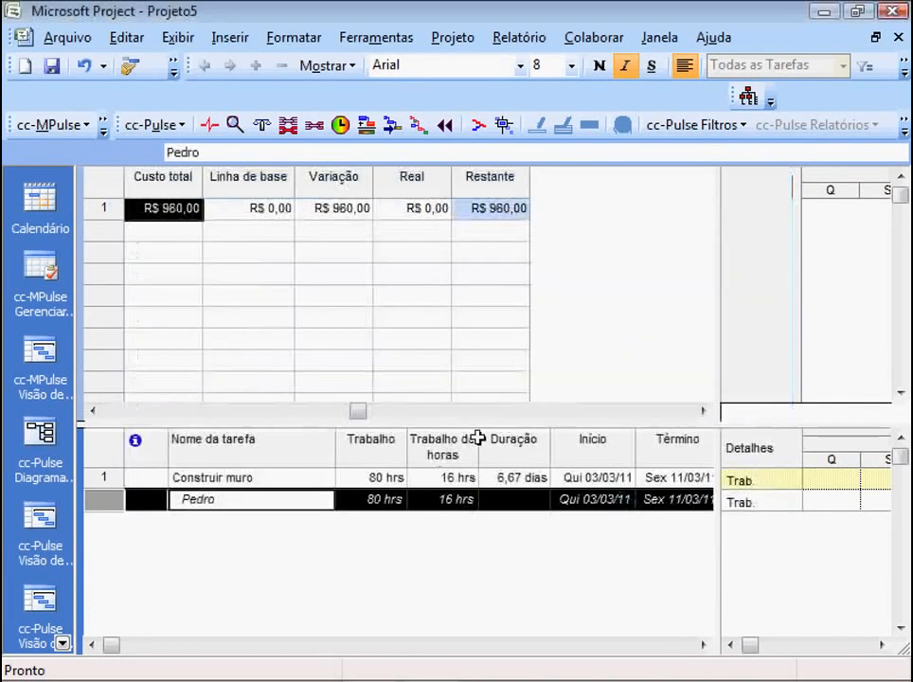
click(142, 229)
click(153, 216)
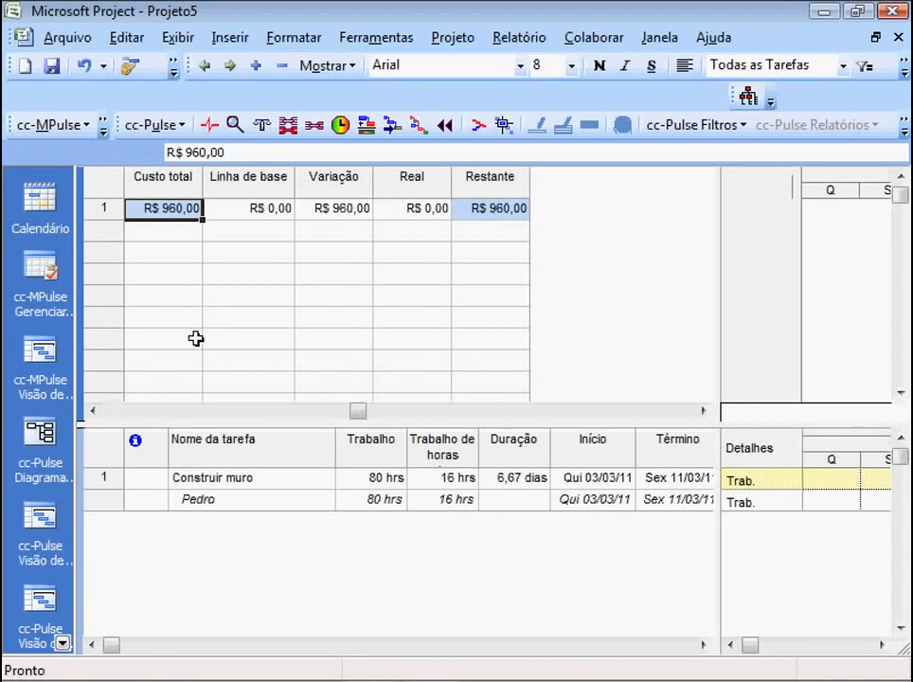
- Narrow the cost table to about its first three columns and bring the Construir muro task's bar into view in the Gantt chart
click(93, 410)
click(92, 410)
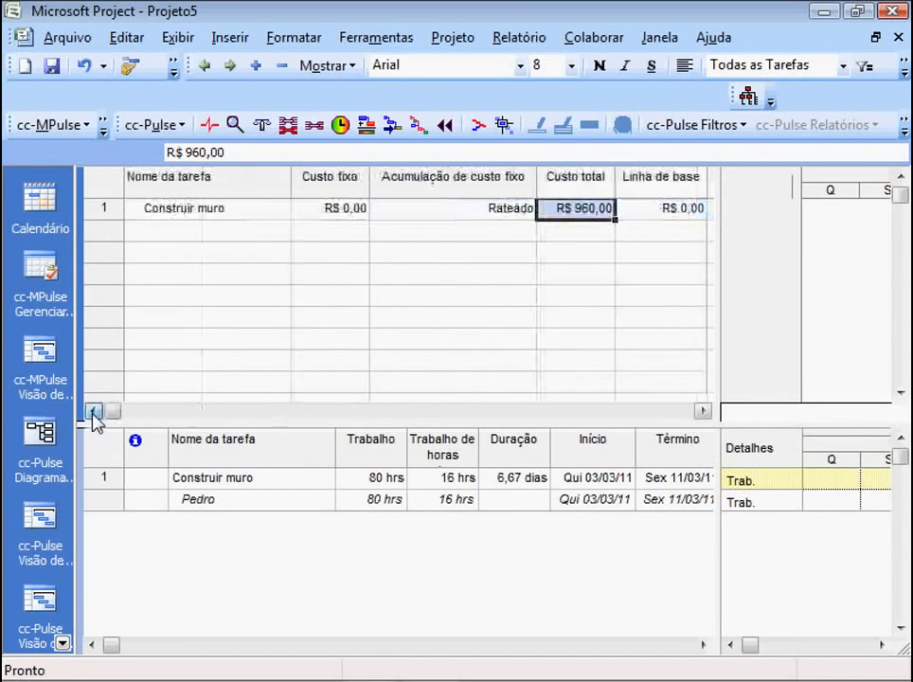
click(156, 210)
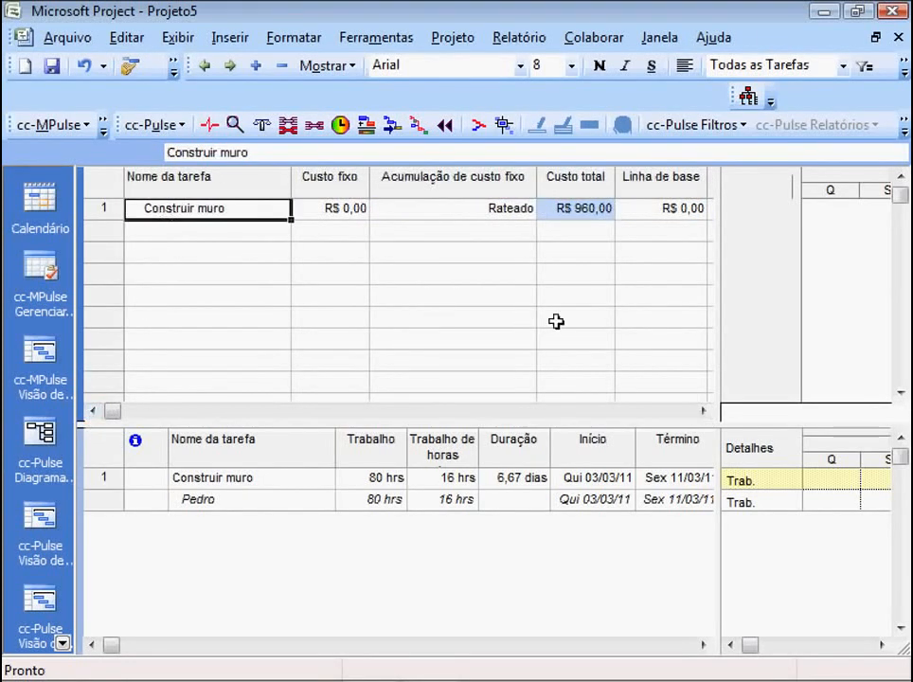
drag(717, 296, 483, 258)
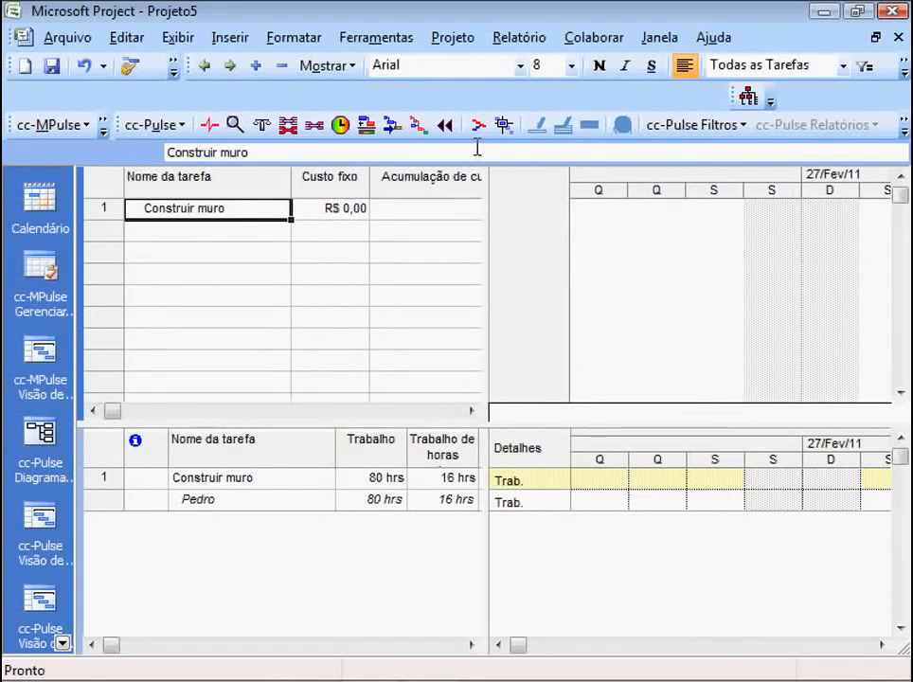
click(130, 68)
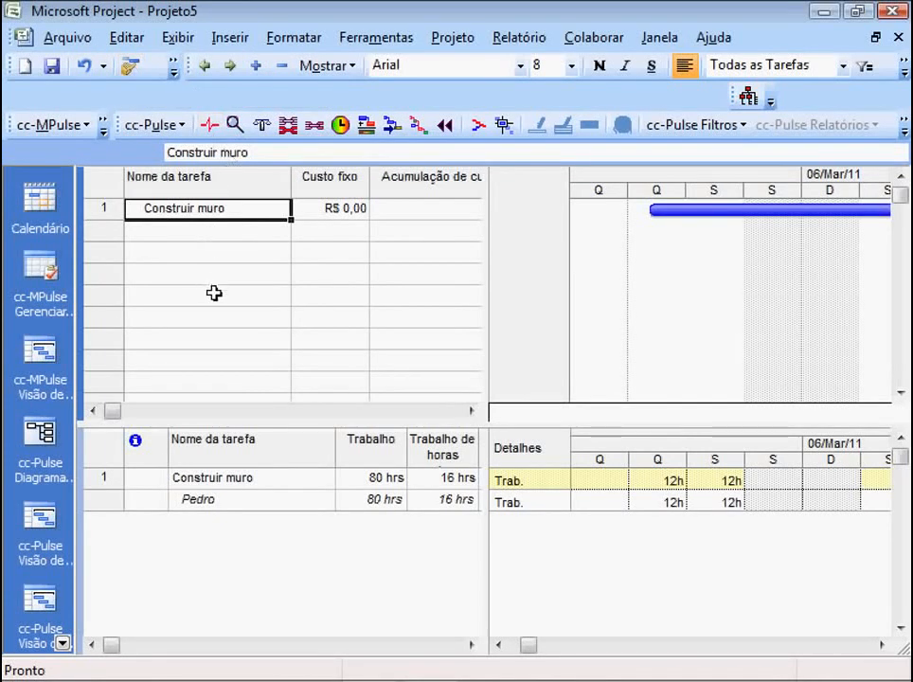